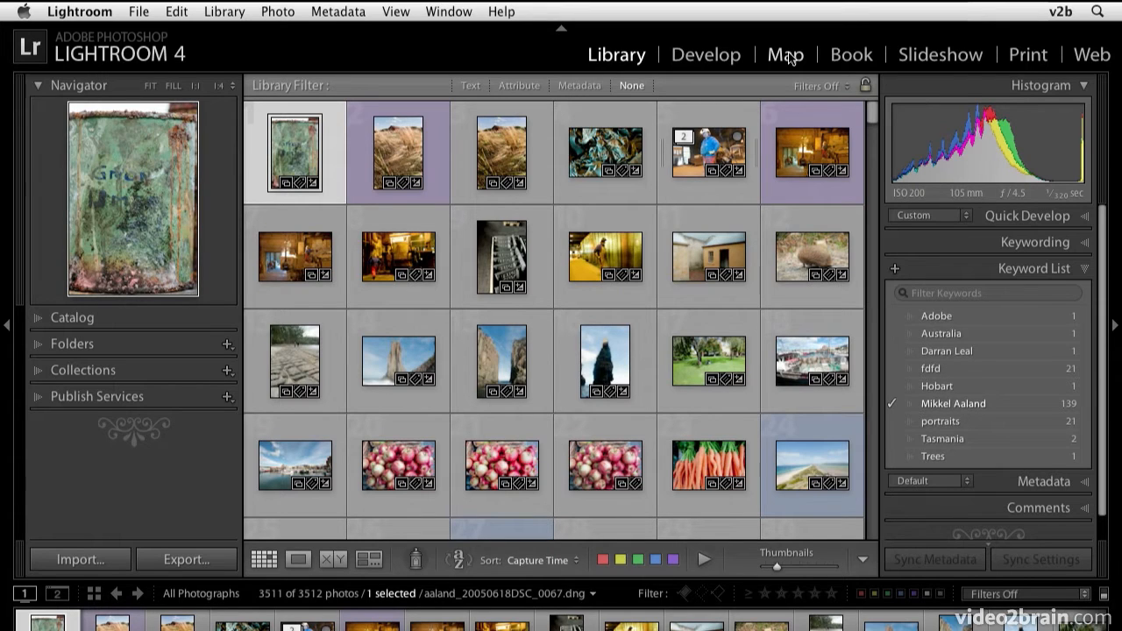
# - Switch to the Map module and geotag photo DSC_8993 by placing it on southern Mexico
pyautogui.press('alt')
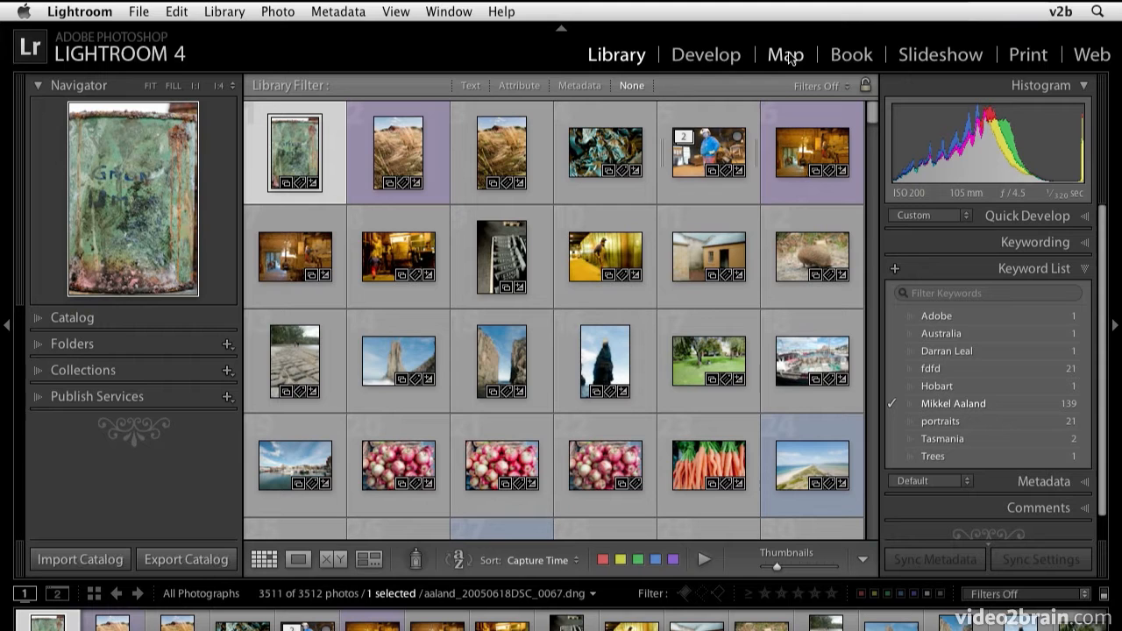
pyautogui.click(787, 55)
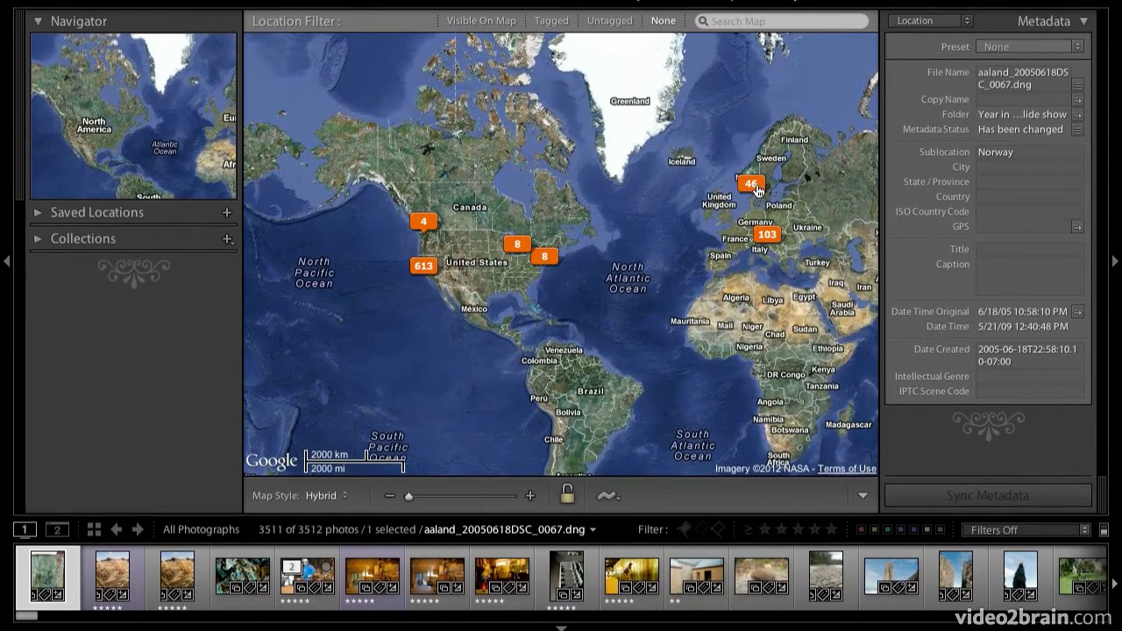
pyautogui.moveTo(501, 586); pyautogui.dragTo(488, 377)
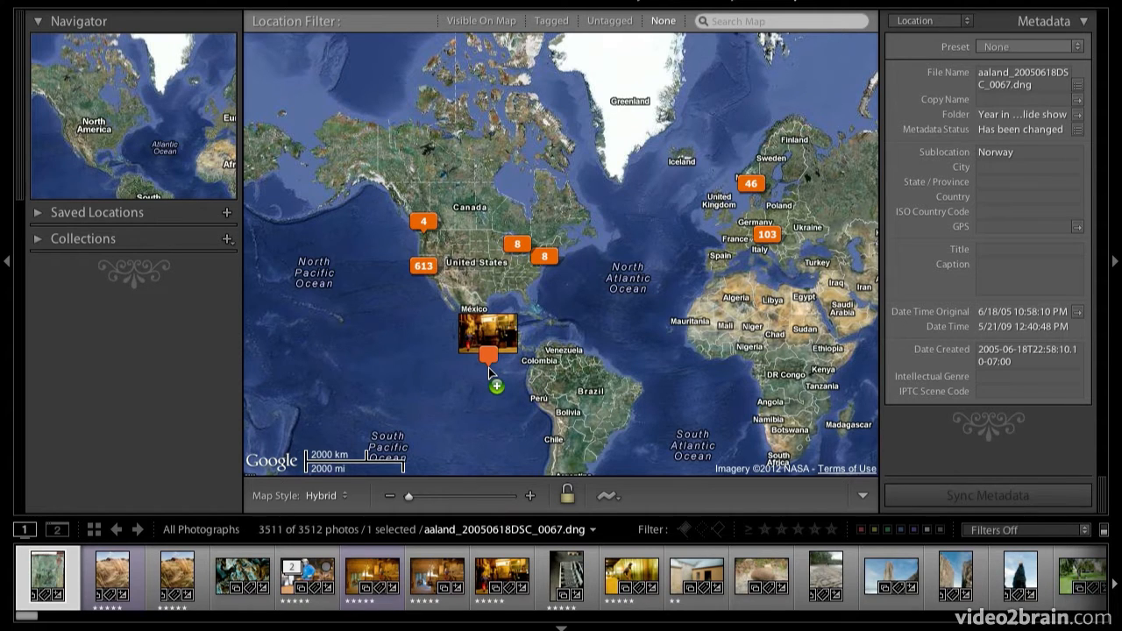
pyautogui.moveTo(488, 367); pyautogui.dragTo(494, 326)
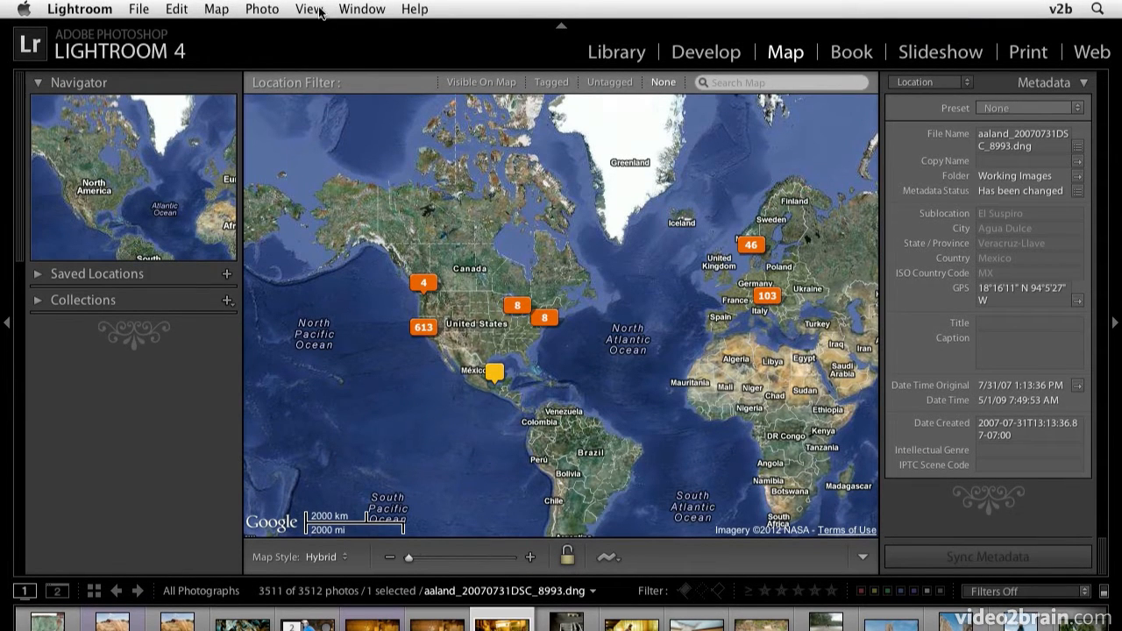
# - Display the map key that explains the marker types, toggling it off and on again
pyautogui.click(310, 9)
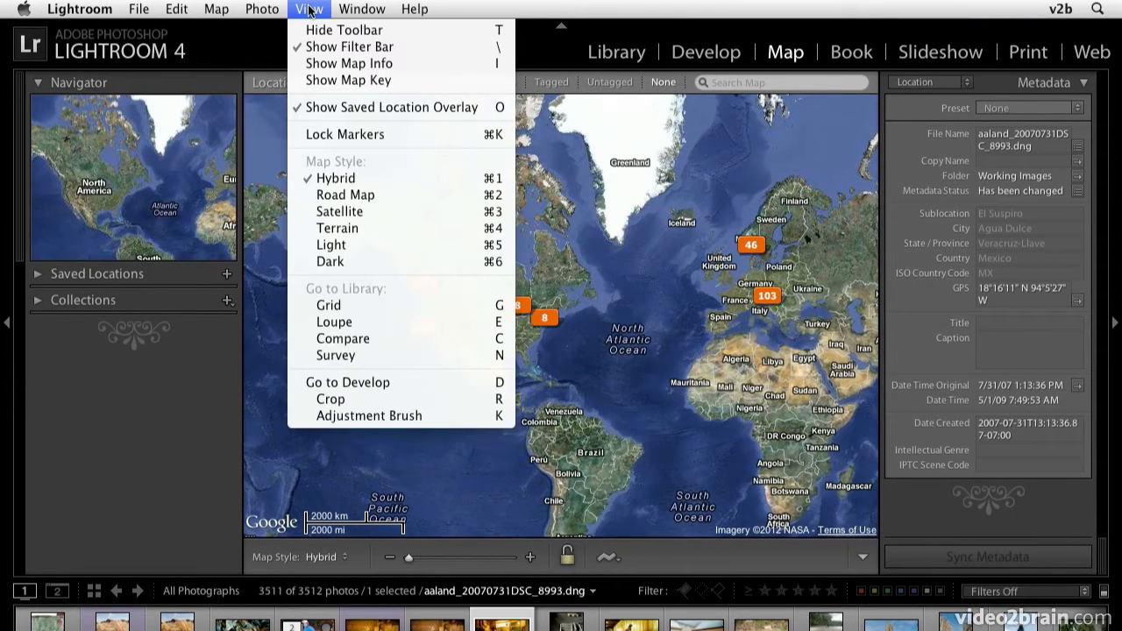
pyautogui.click(322, 81)
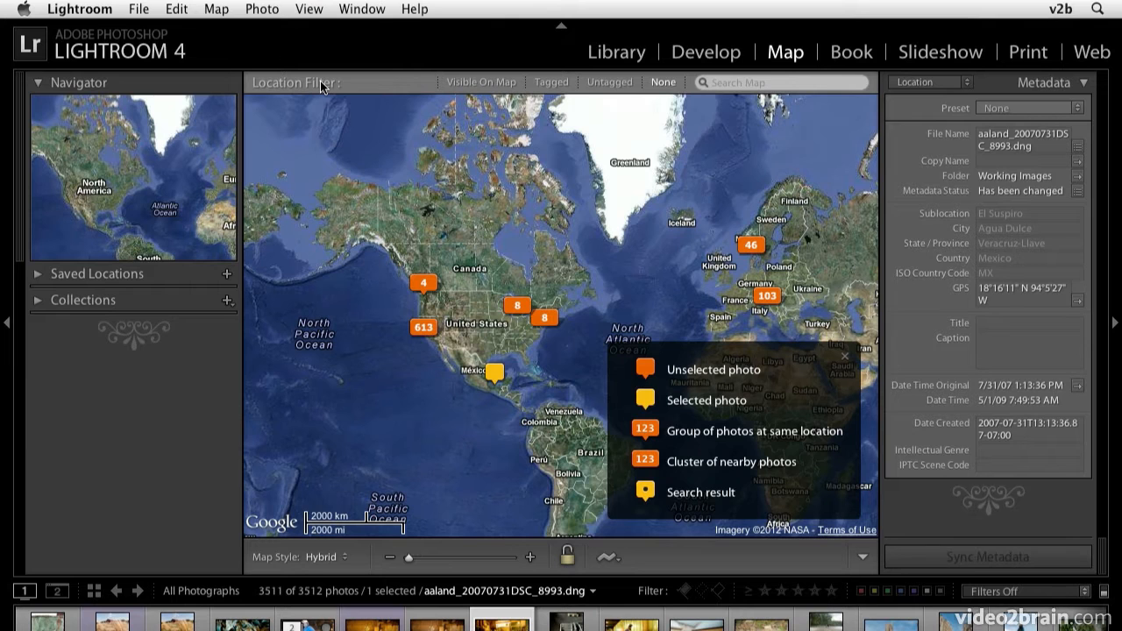
pyautogui.click(309, 9)
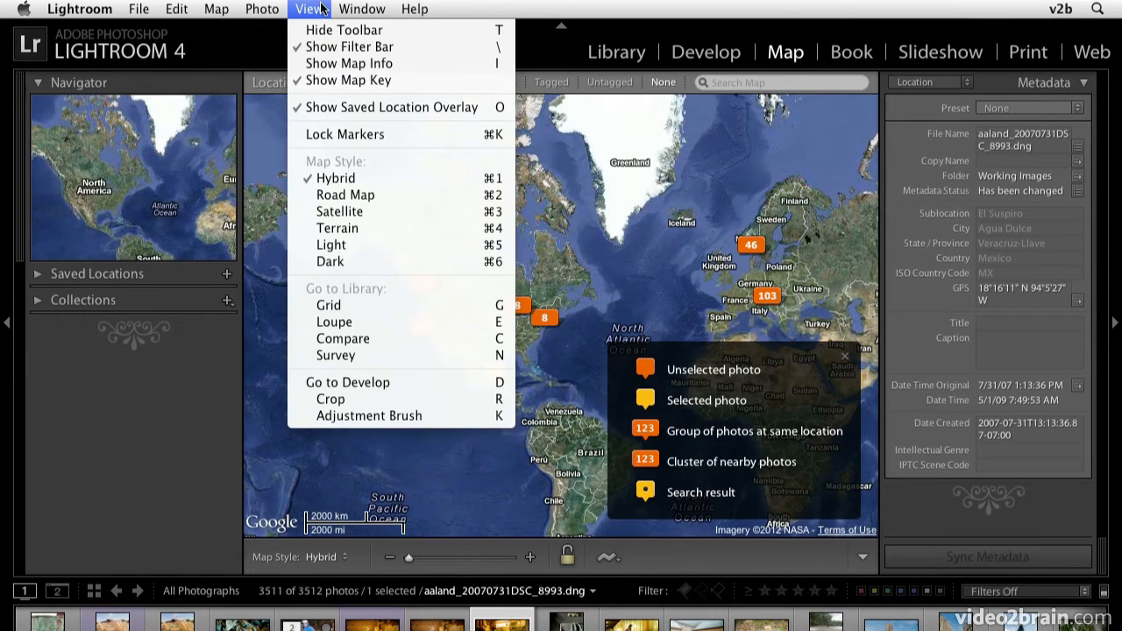
pyautogui.click(328, 83)
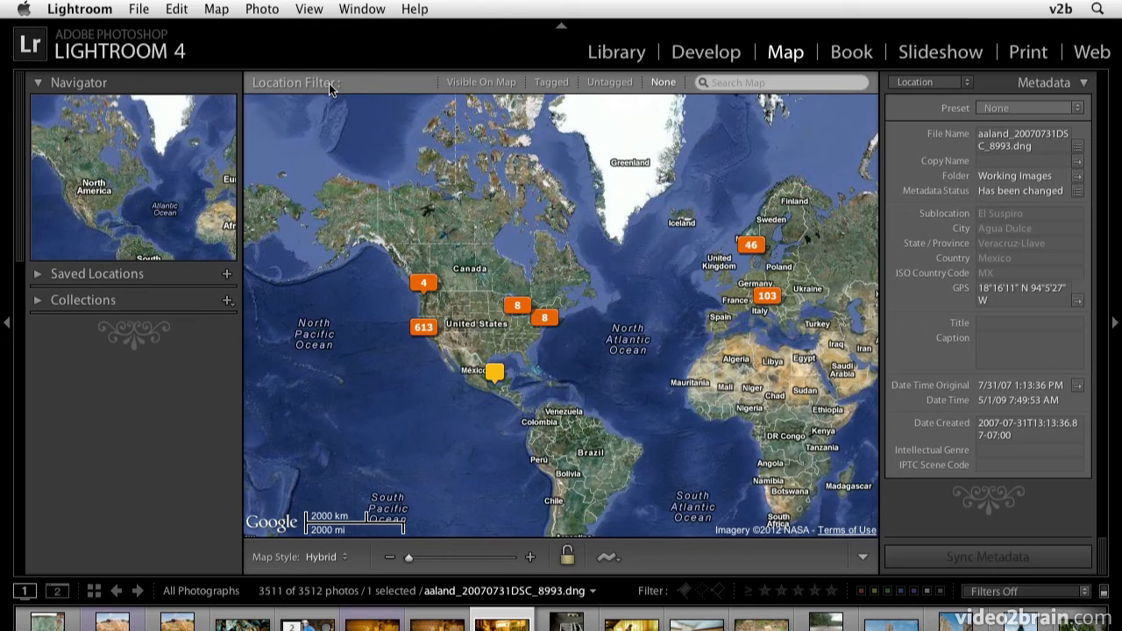
pyautogui.click(317, 7)
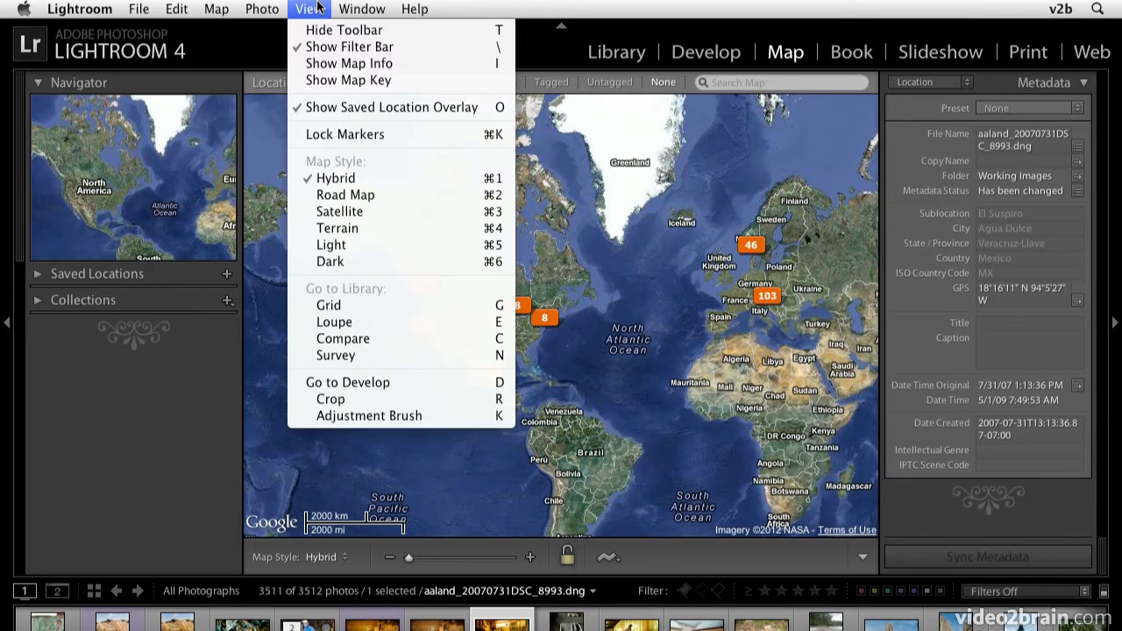
pyautogui.click(321, 80)
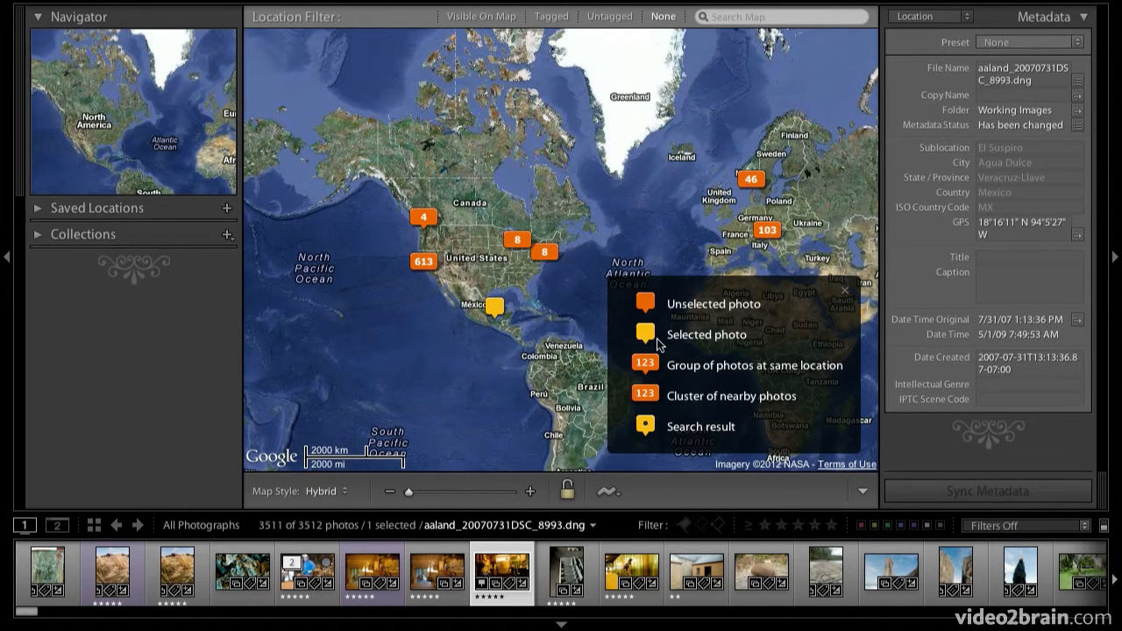
# - Preview the photos in the 4-photo marker on North America's Pacific coast, paging through to the last one
pyautogui.moveTo(498, 577)
pyautogui.moveTo(438, 225)
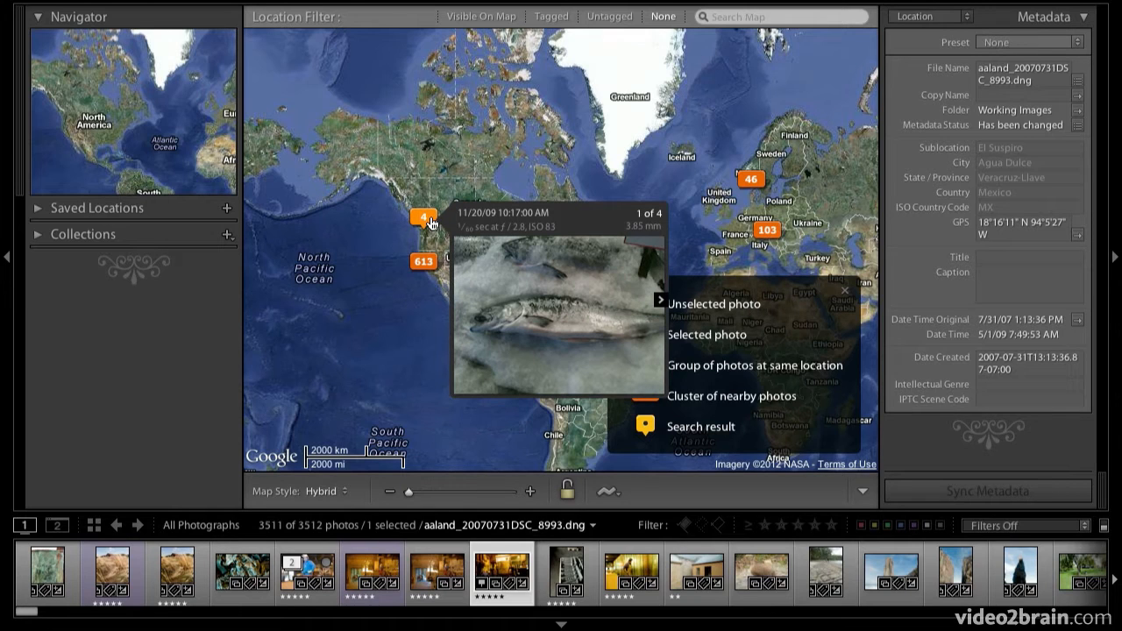
pyautogui.click(659, 299)
pyautogui.click(659, 300)
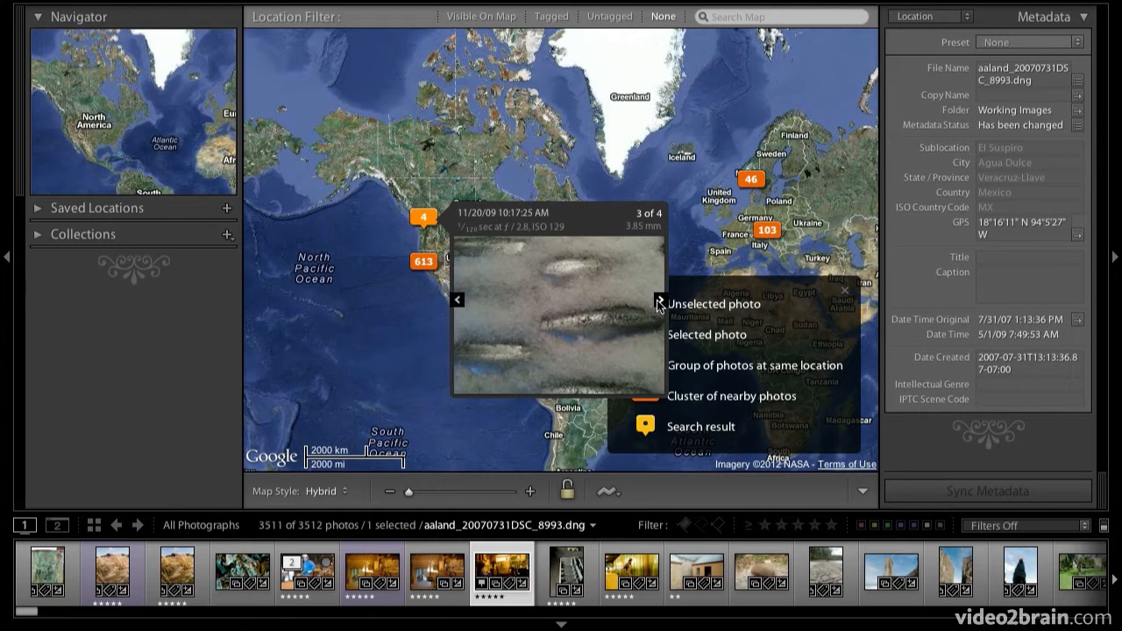
pyautogui.click(659, 299)
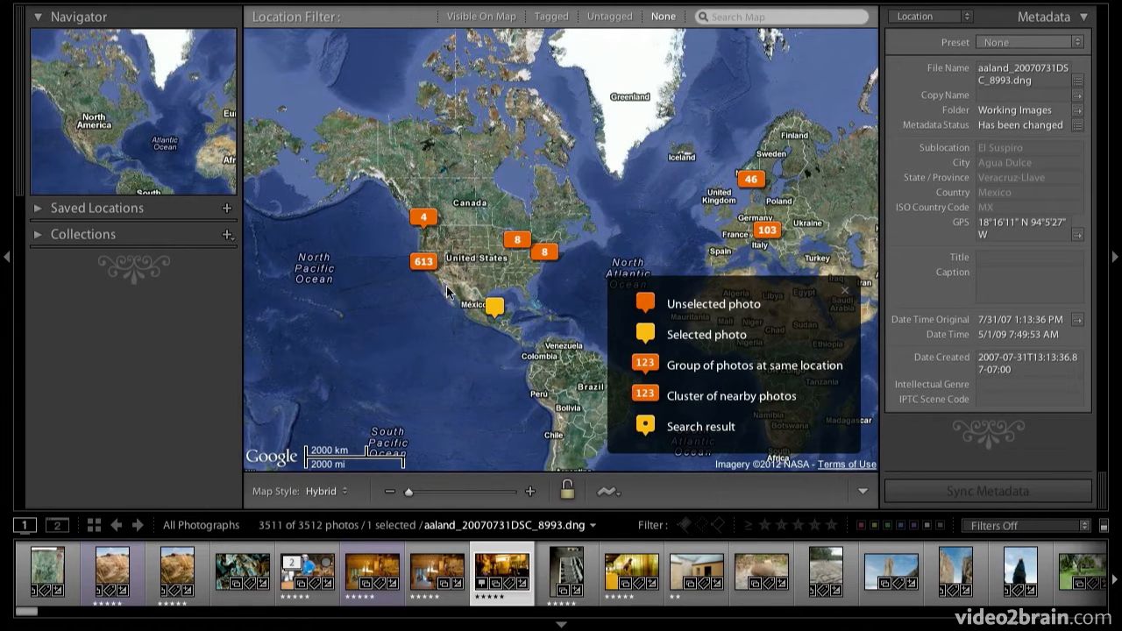
# - Preview the first few photos in the 613-photo marker on the California coast and close the preview
pyautogui.moveTo(426, 264)
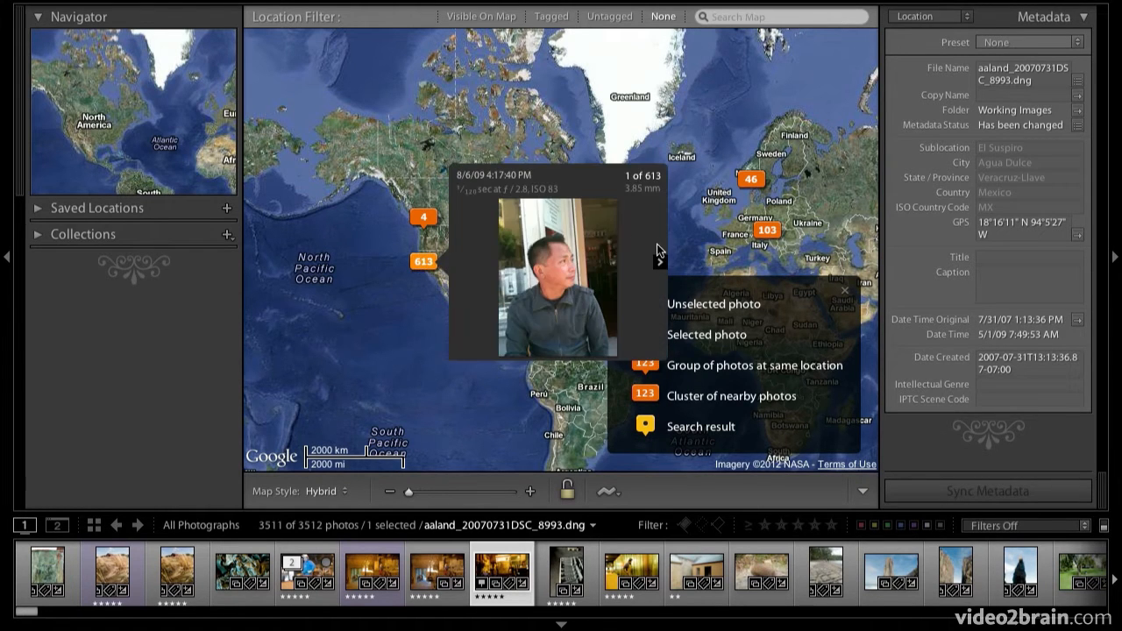
pyautogui.click(659, 262)
pyautogui.click(659, 262)
pyautogui.click(659, 262)
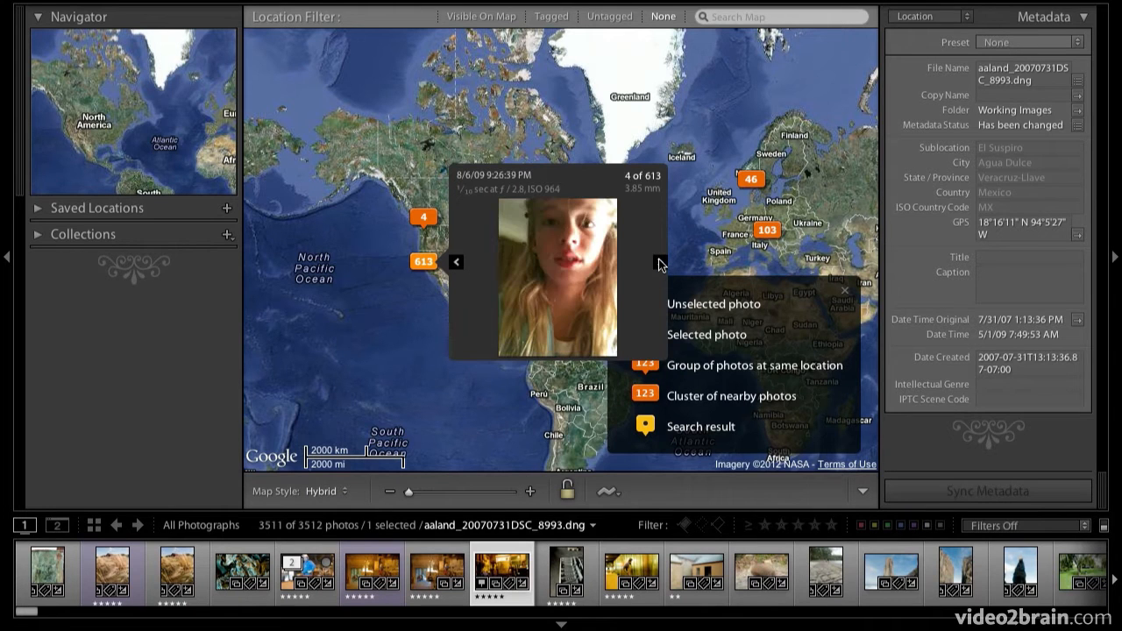
pyautogui.click(409, 288)
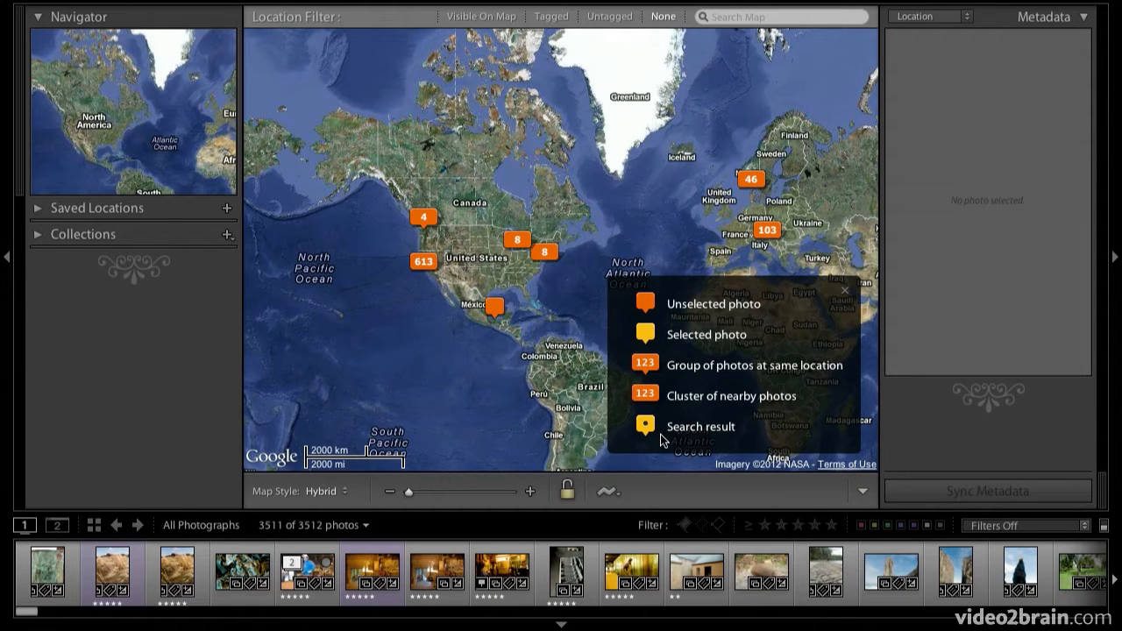
# - Search the map for "oslo"
pyautogui.click(739, 17)
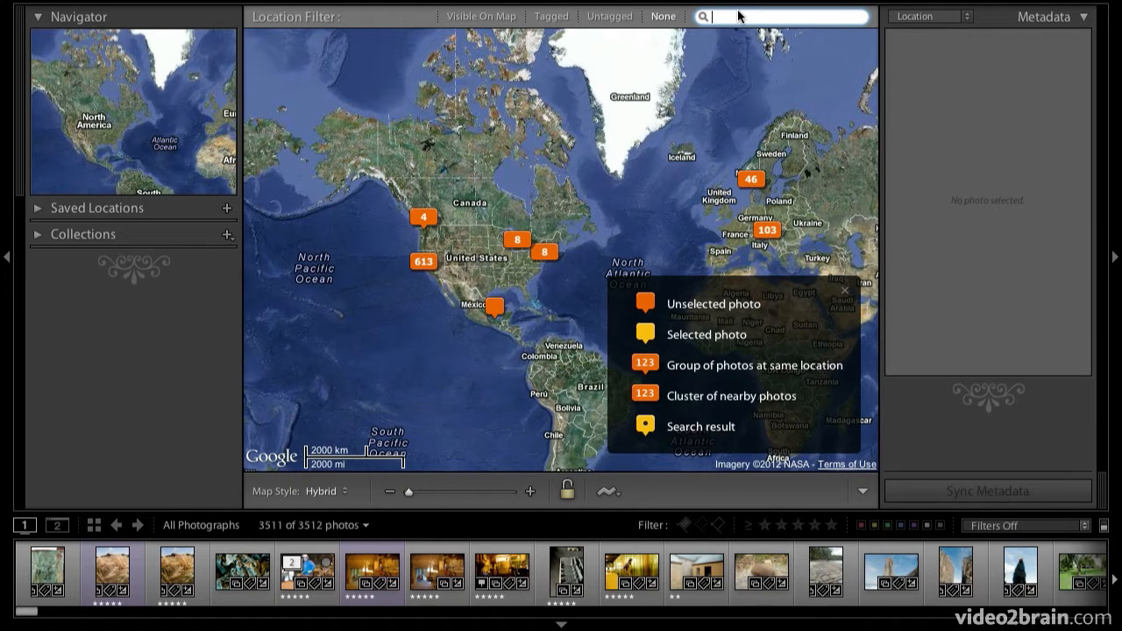
pyautogui.write('oslo')
pyautogui.press('Return')
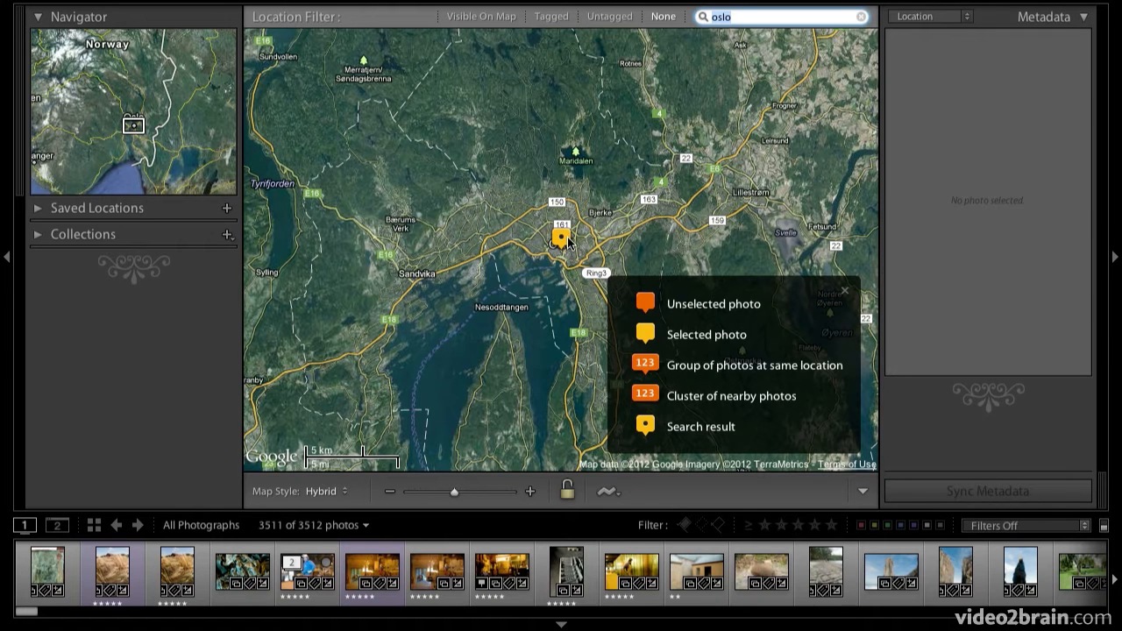
# - Select photo DSC_9045 and add the Oslo search result's GPS coordinates to it
pyautogui.click(565, 238)
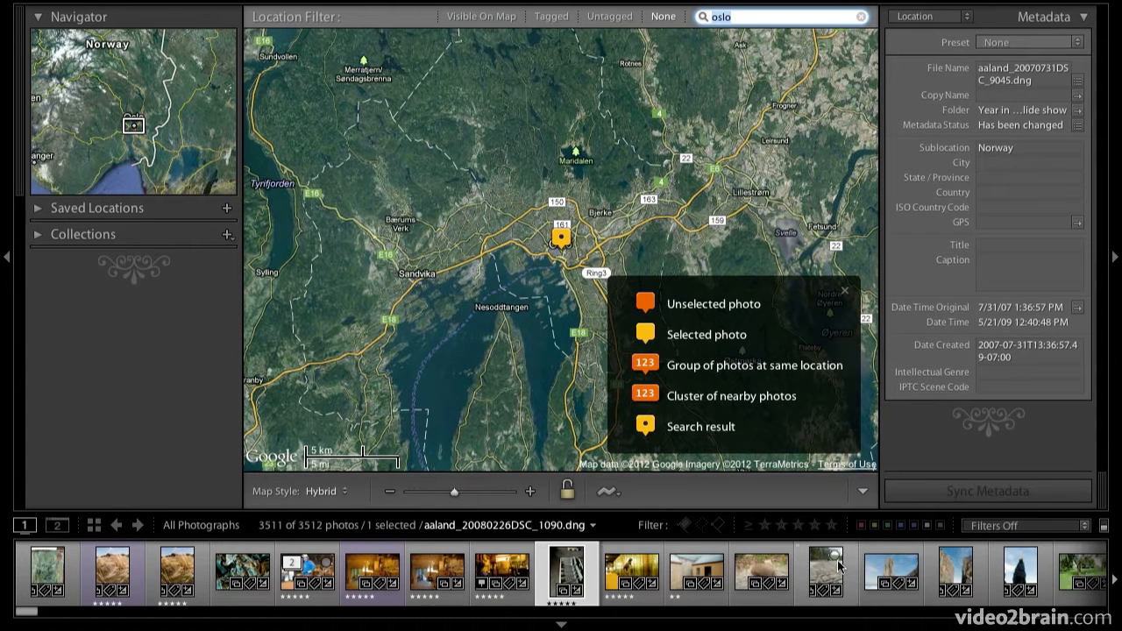
pyautogui.rightClick(566, 246)
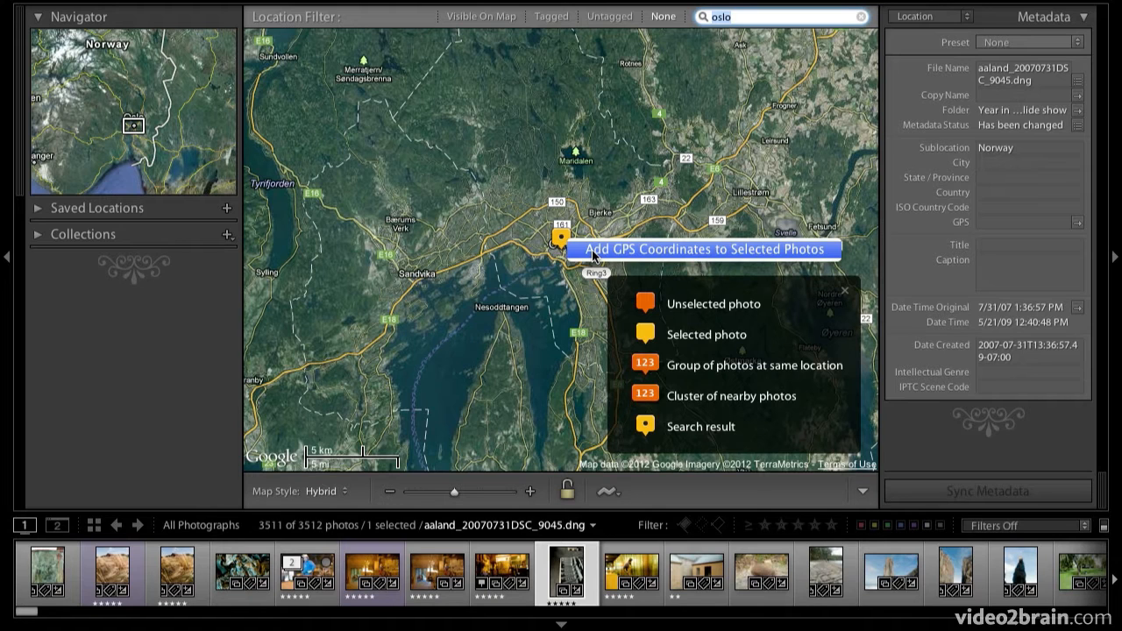
pyautogui.click(592, 250)
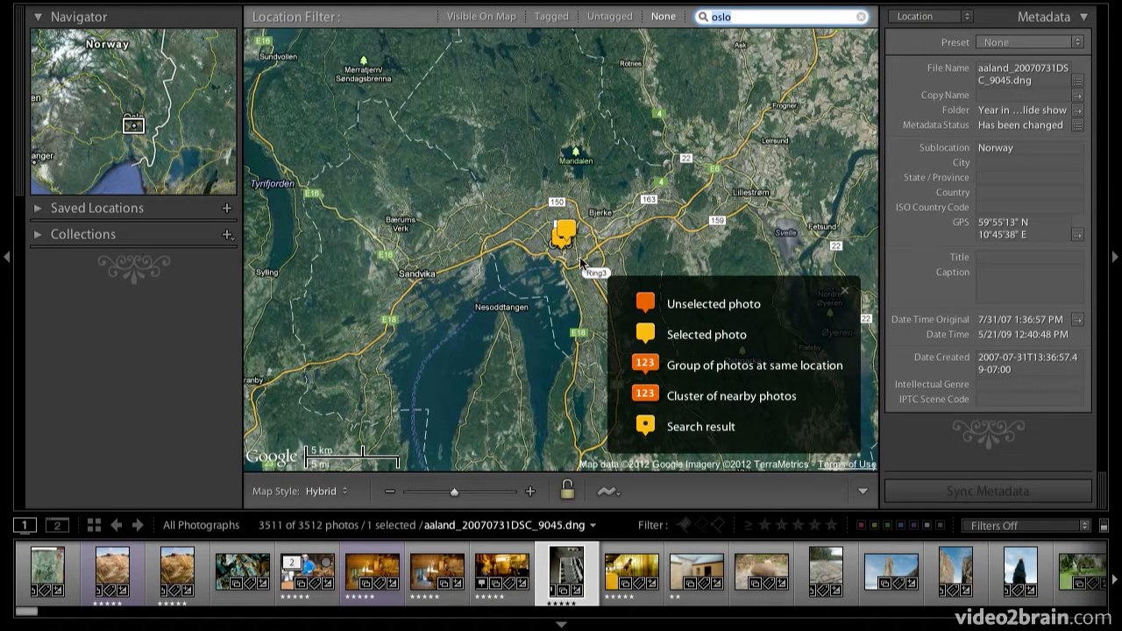
# - Undo adding the GPS coordinates to photo DSC_9045
pyautogui.click(570, 233)
pyautogui.hotkey('ctrl', 'z')
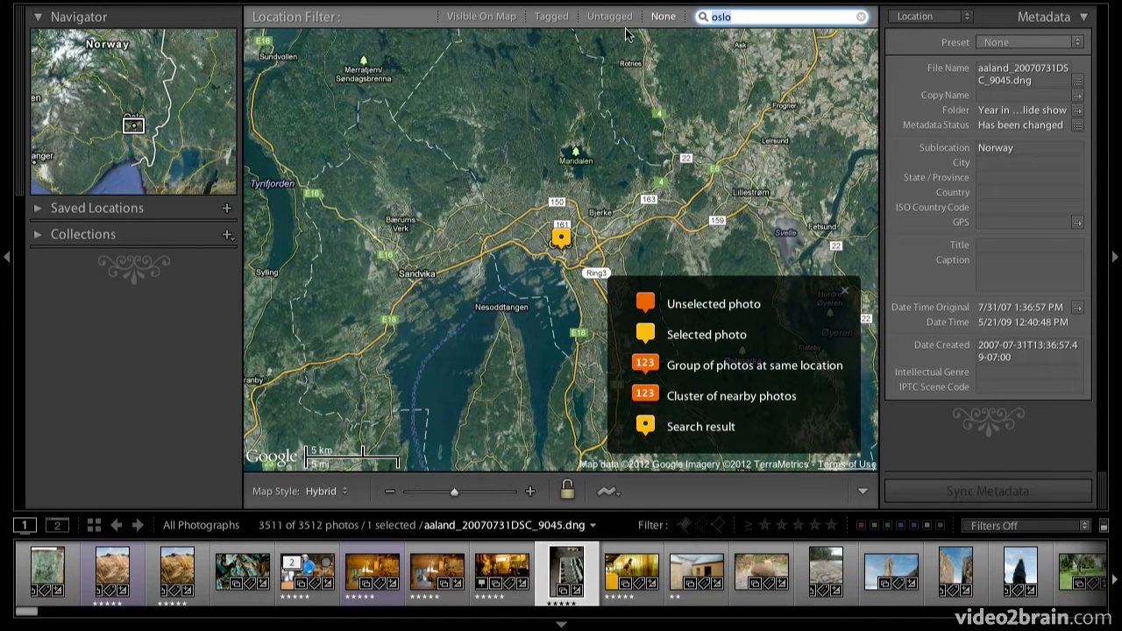
# - Clear the map search text and close the map key
pyautogui.press('BackSpace')
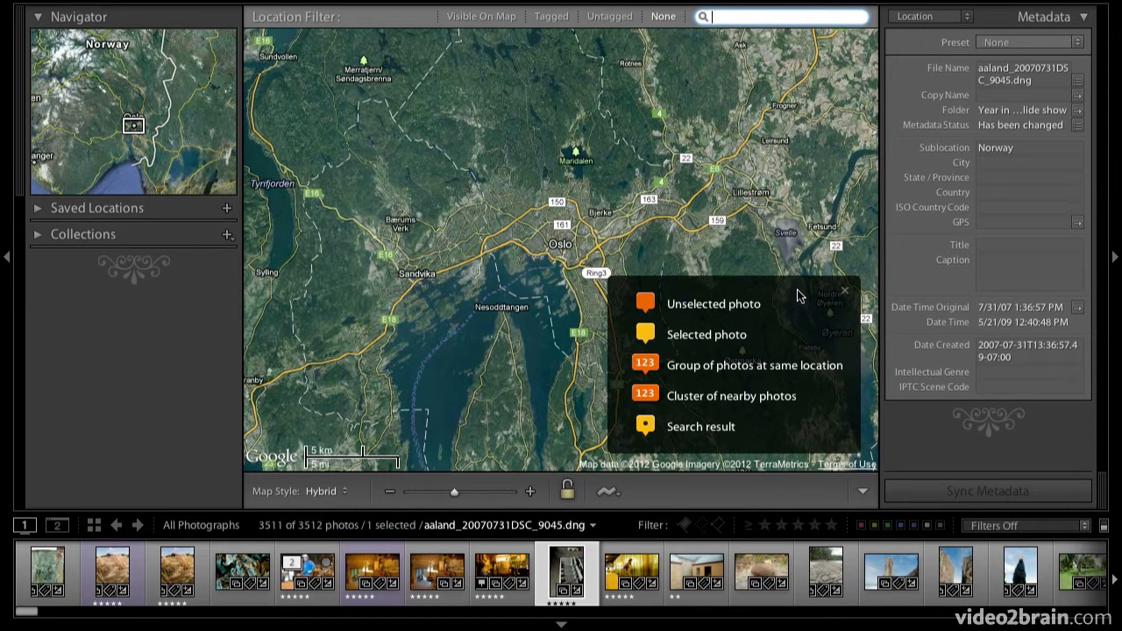
pyautogui.click(844, 293)
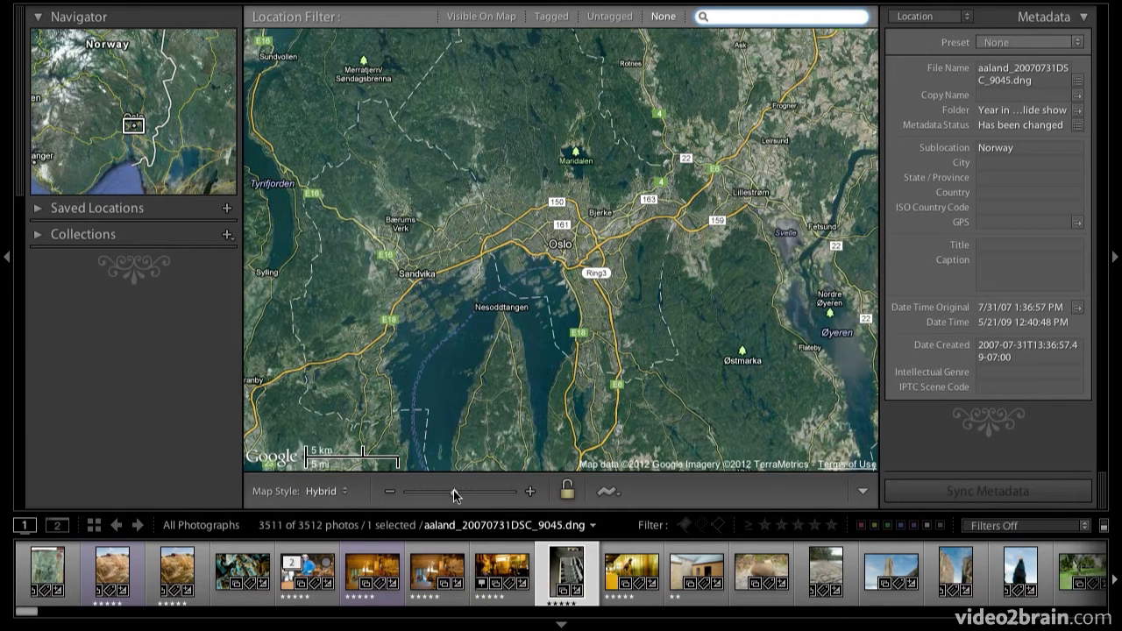
# - Zoom the map out to world level, then zoom in and reposition it over the Bayonne area near the French coast
pyautogui.moveTo(455, 497); pyautogui.dragTo(395, 494)
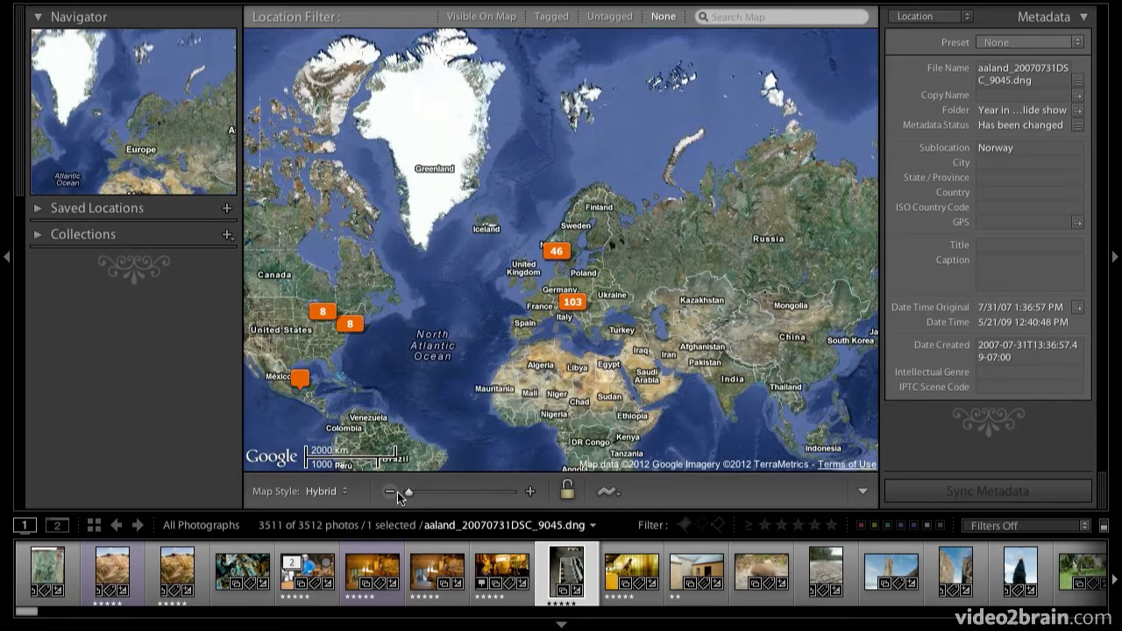
pyautogui.moveTo(481, 294); pyautogui.dragTo(512, 222)
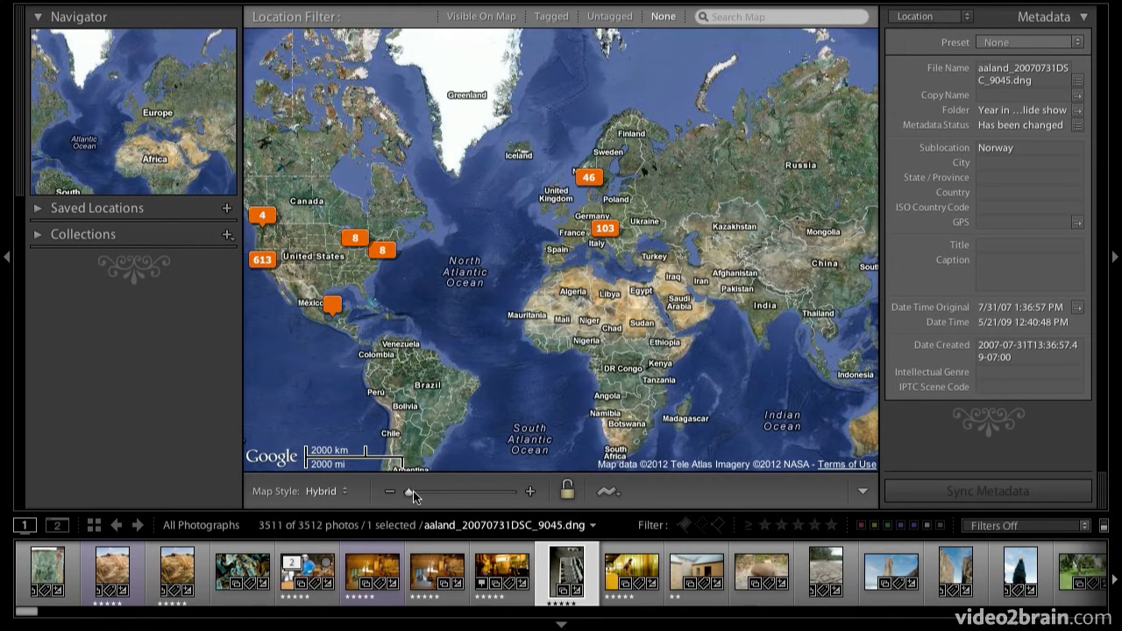
pyautogui.moveTo(413, 492); pyautogui.dragTo(485, 495)
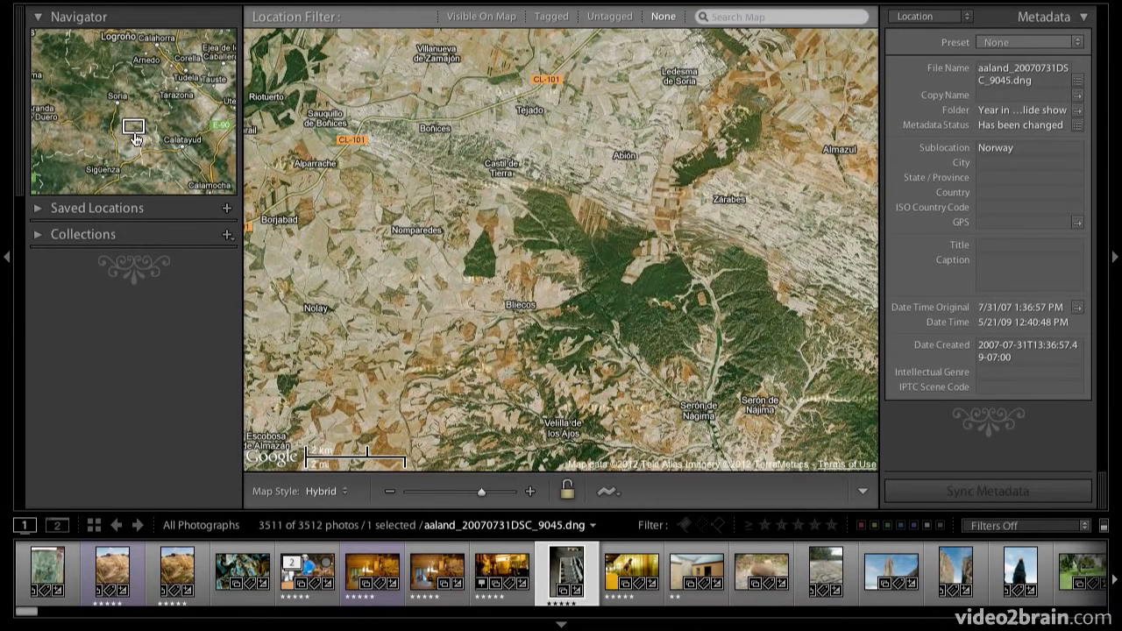
pyautogui.moveTo(146, 124); pyautogui.dragTo(215, 137)
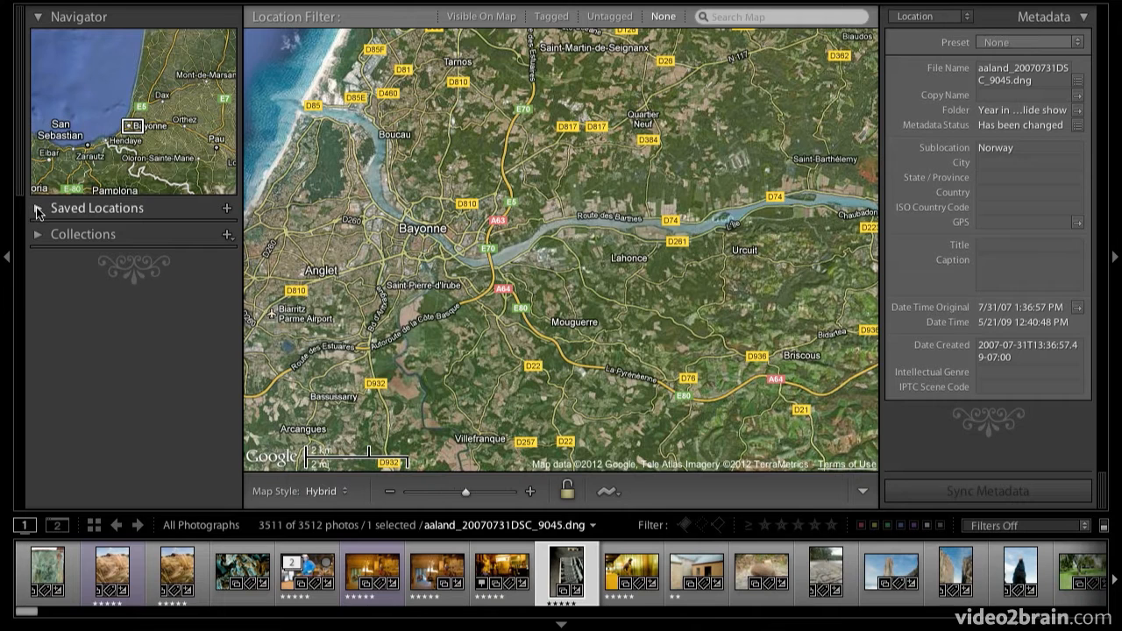
# - Examine the saved locations and the list of collections, collapsing each one again
pyautogui.click(36, 207)
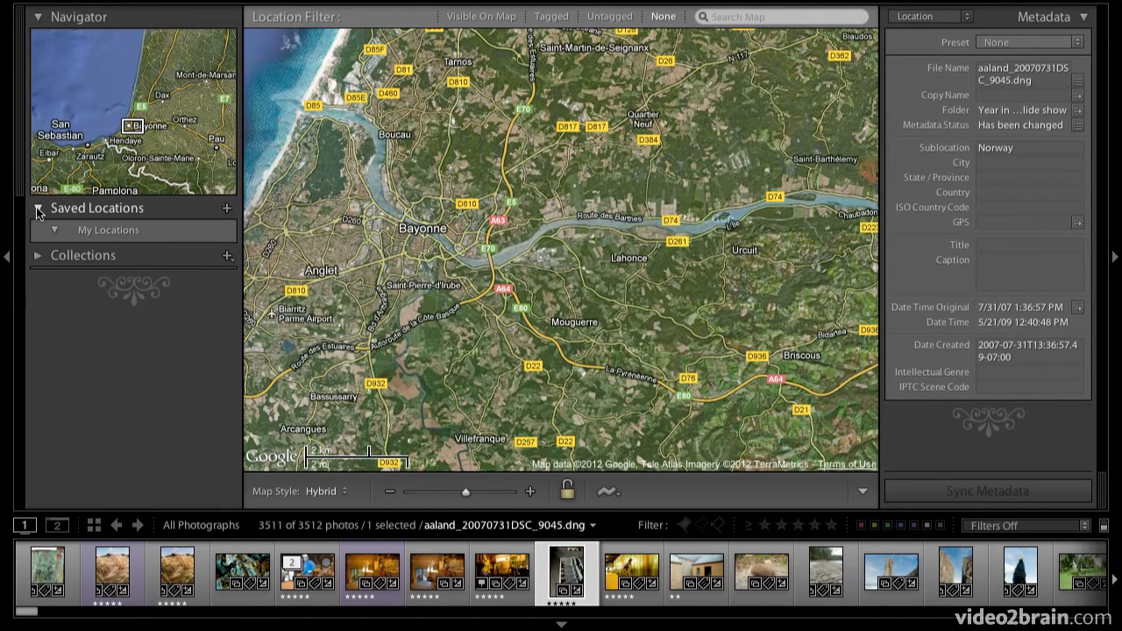
pyautogui.click(36, 208)
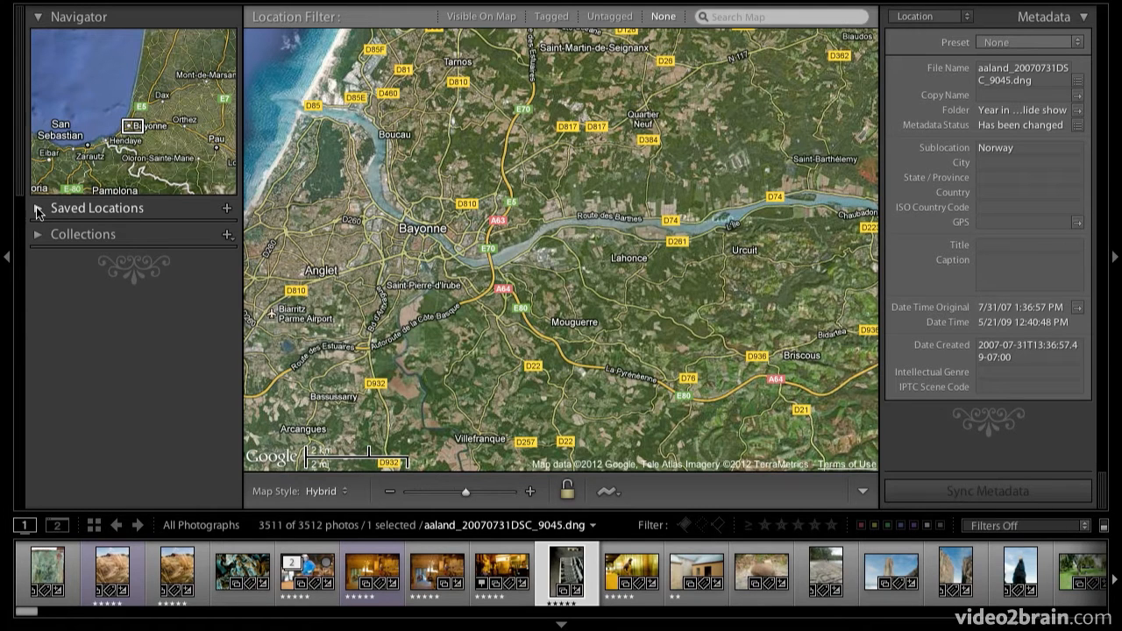
pyautogui.click(36, 208)
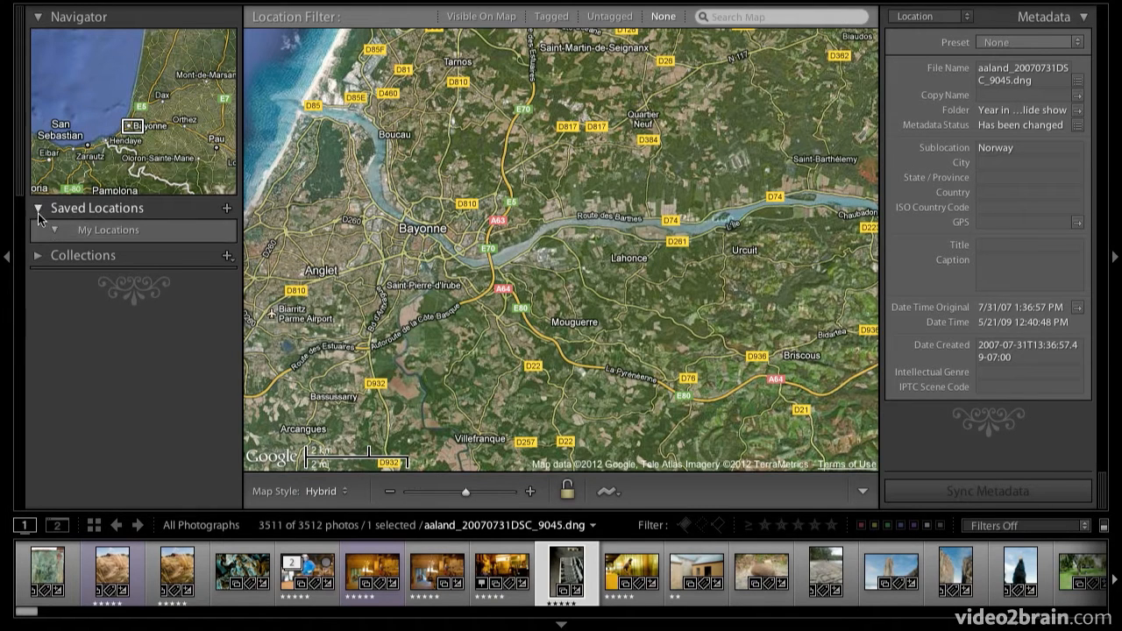
pyautogui.click(36, 205)
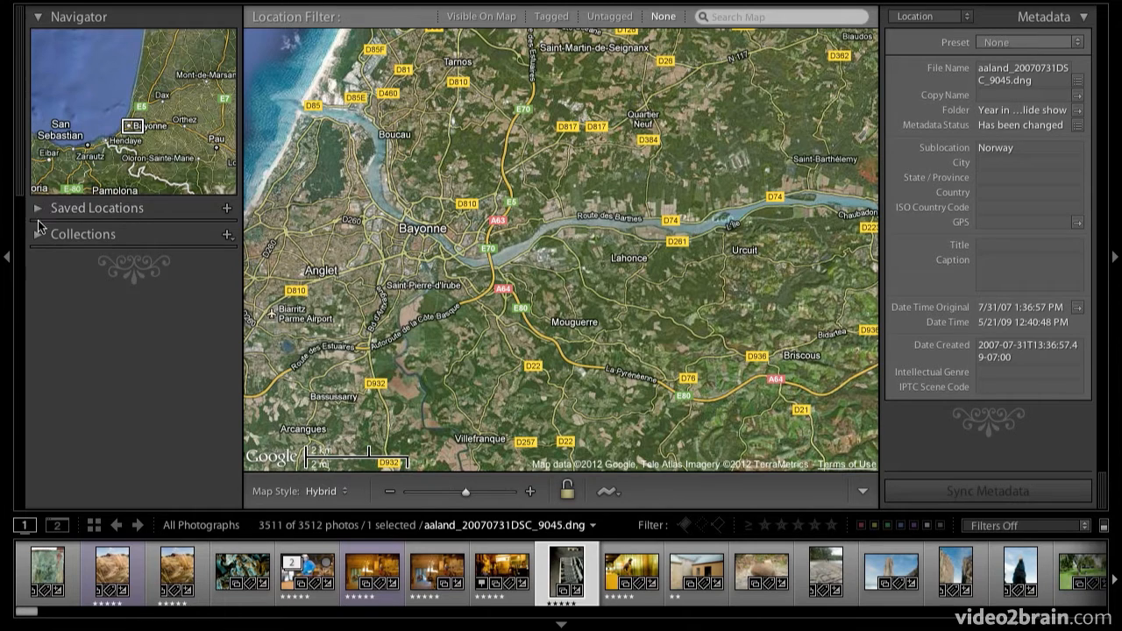
pyautogui.click(36, 235)
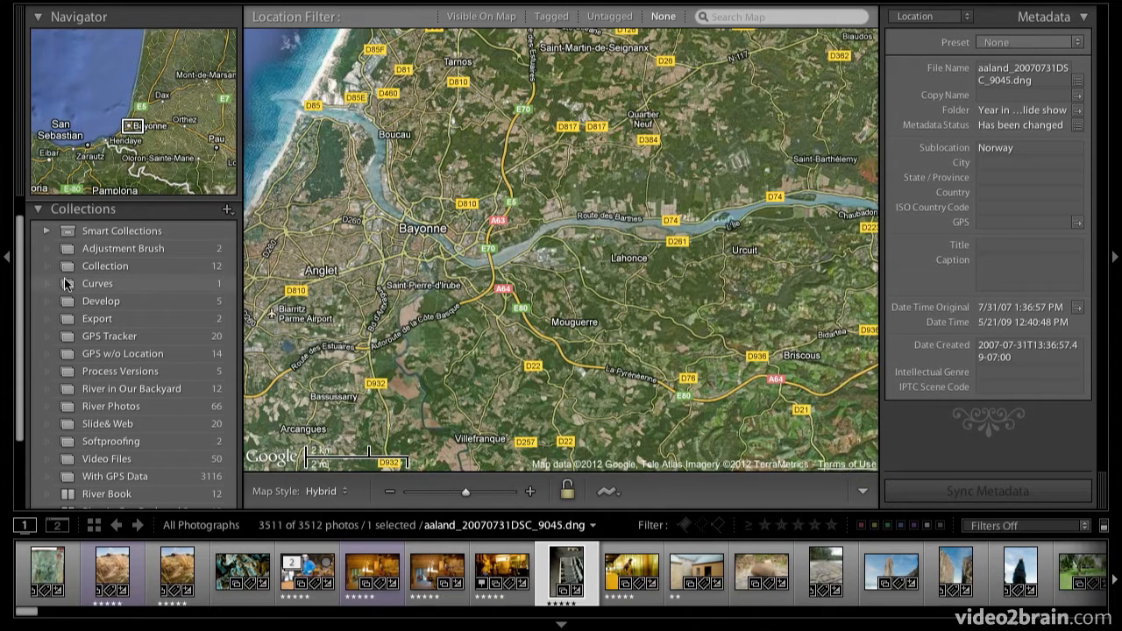
pyautogui.click(37, 210)
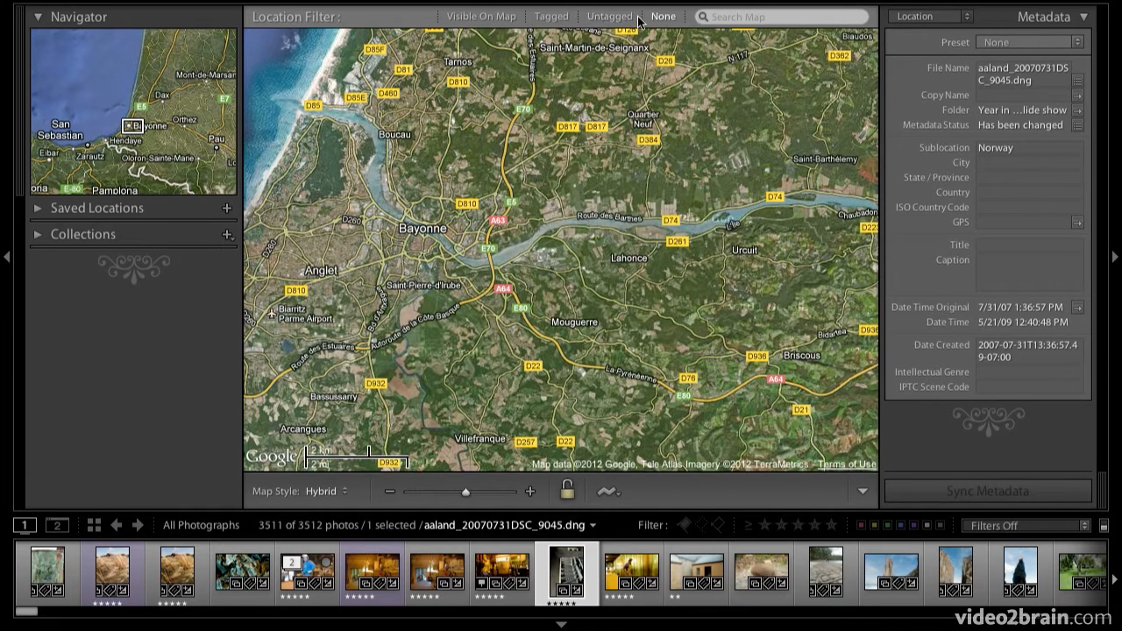
pyautogui.click(731, 17)
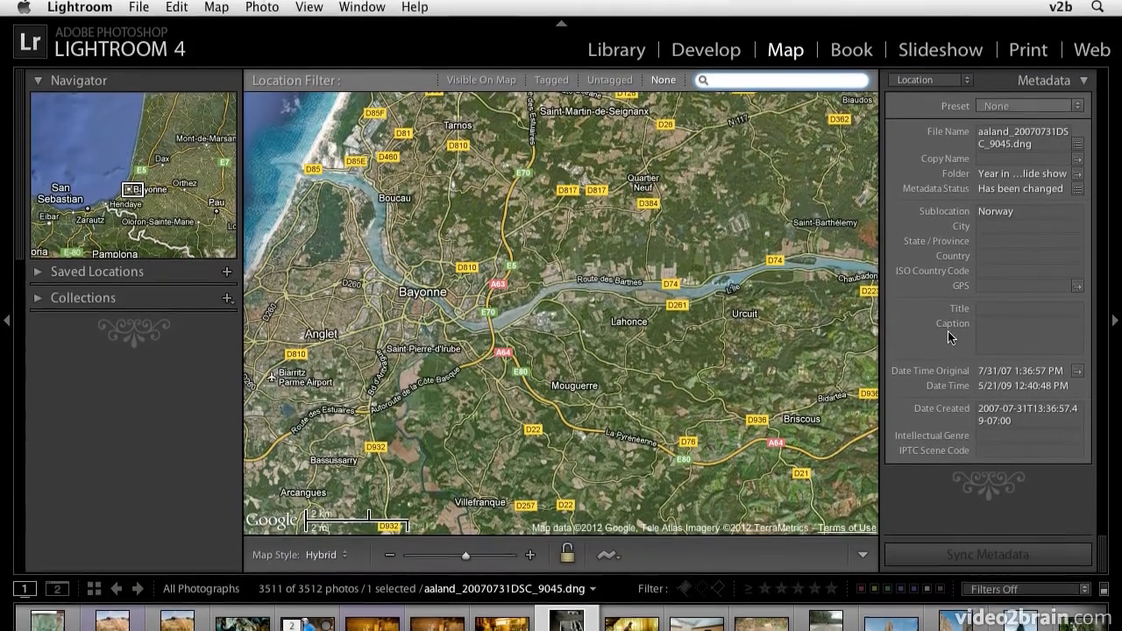
# - Review the available metadata display sets for the selected photo and keep the Location set
pyautogui.click(967, 79)
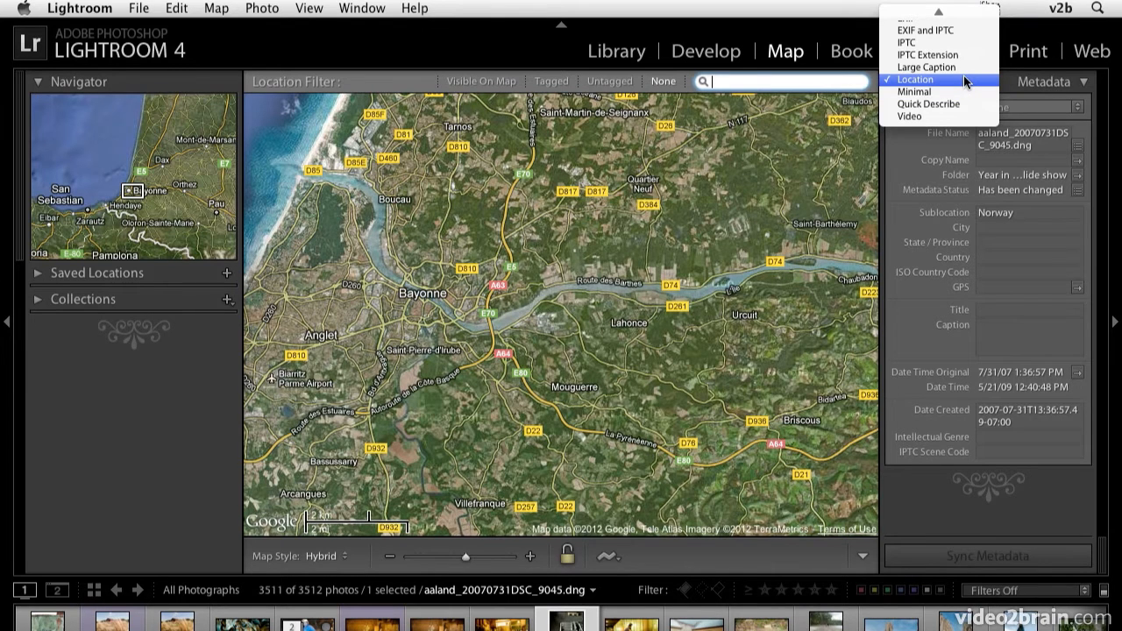
pyautogui.click(963, 77)
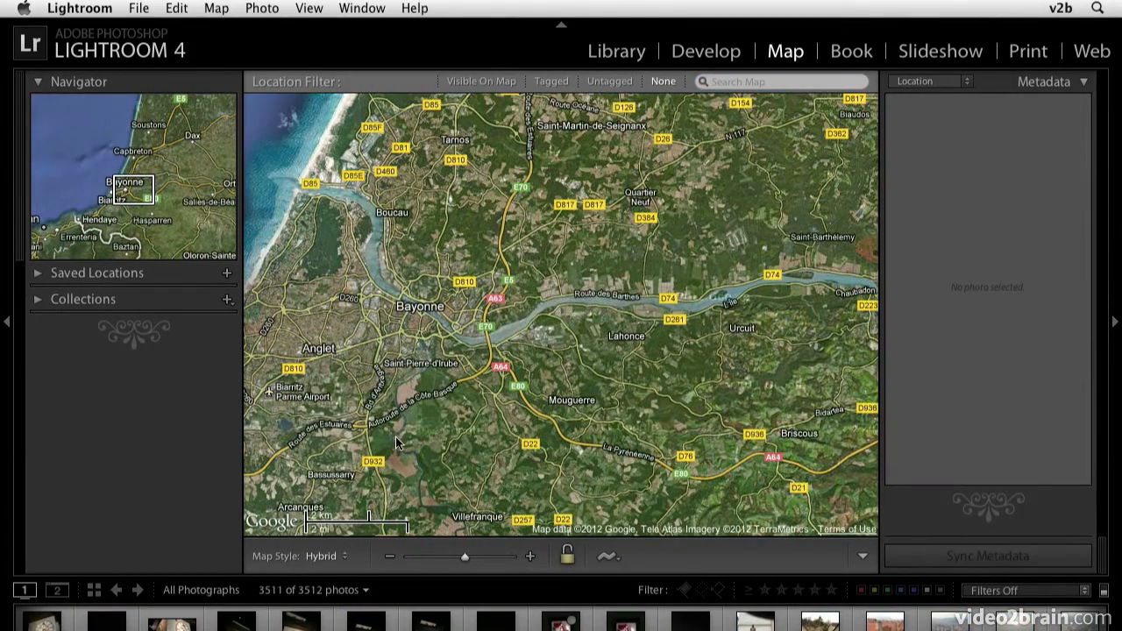
# - Compare the Road Map, Satellite, Terrain, Light and Dark map styles and return the map to Hybrid
pyautogui.click(340, 561)
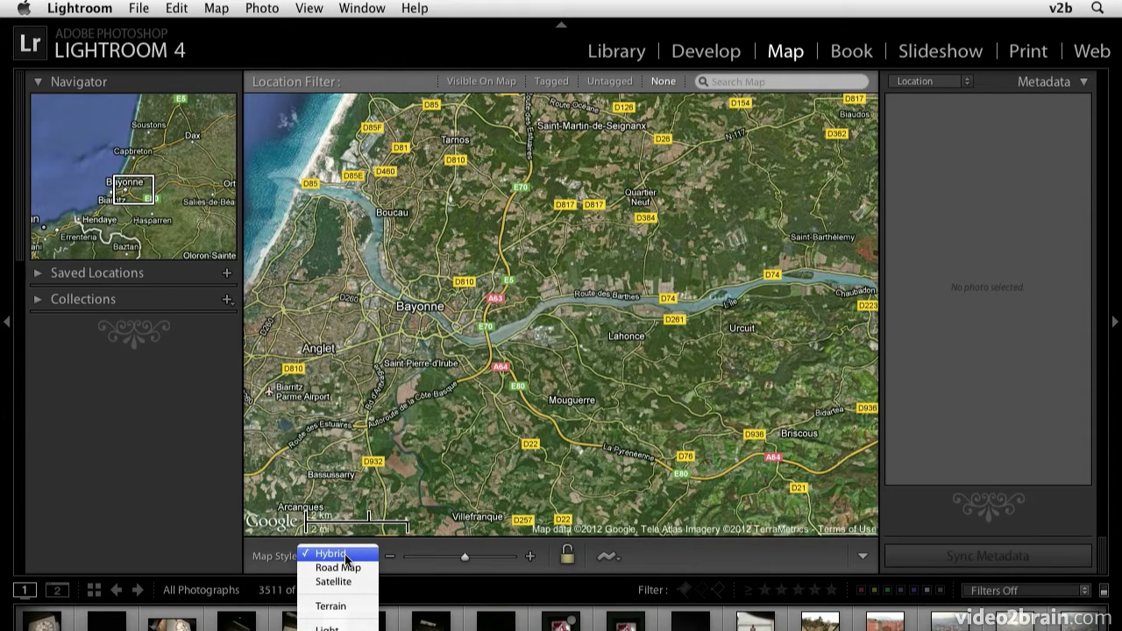
pyautogui.click(346, 568)
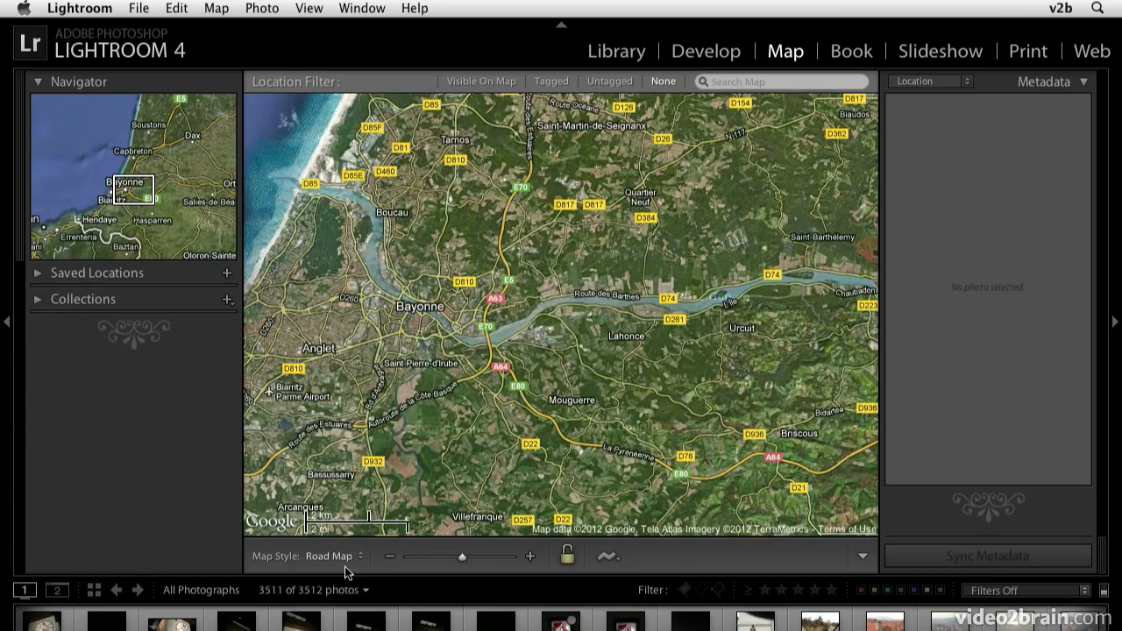
pyautogui.click(340, 557)
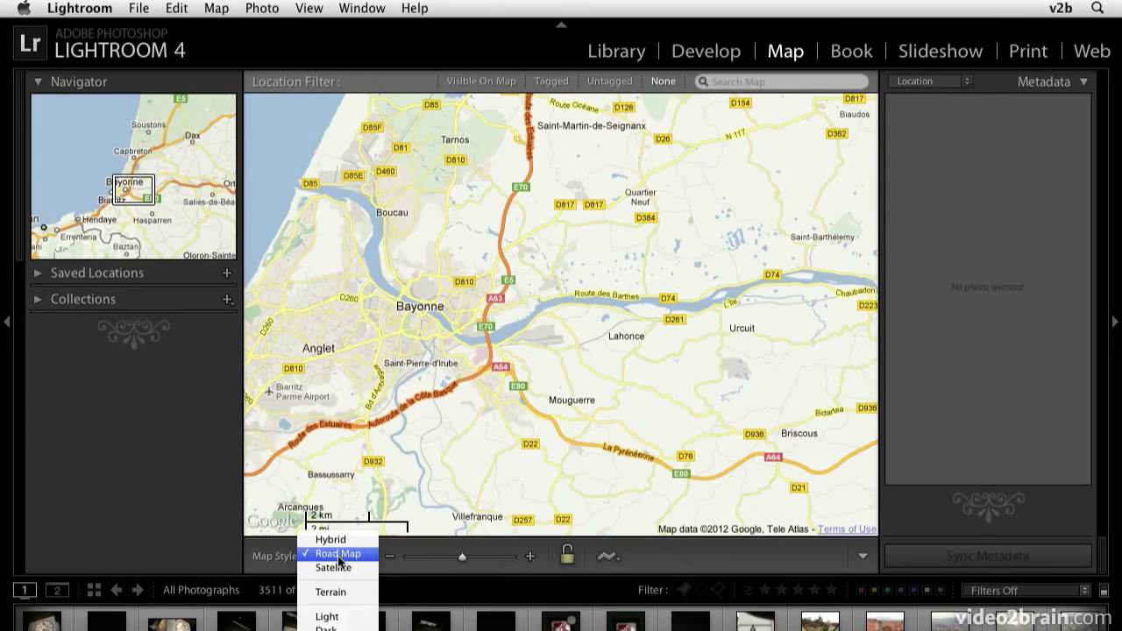
pyautogui.click(336, 567)
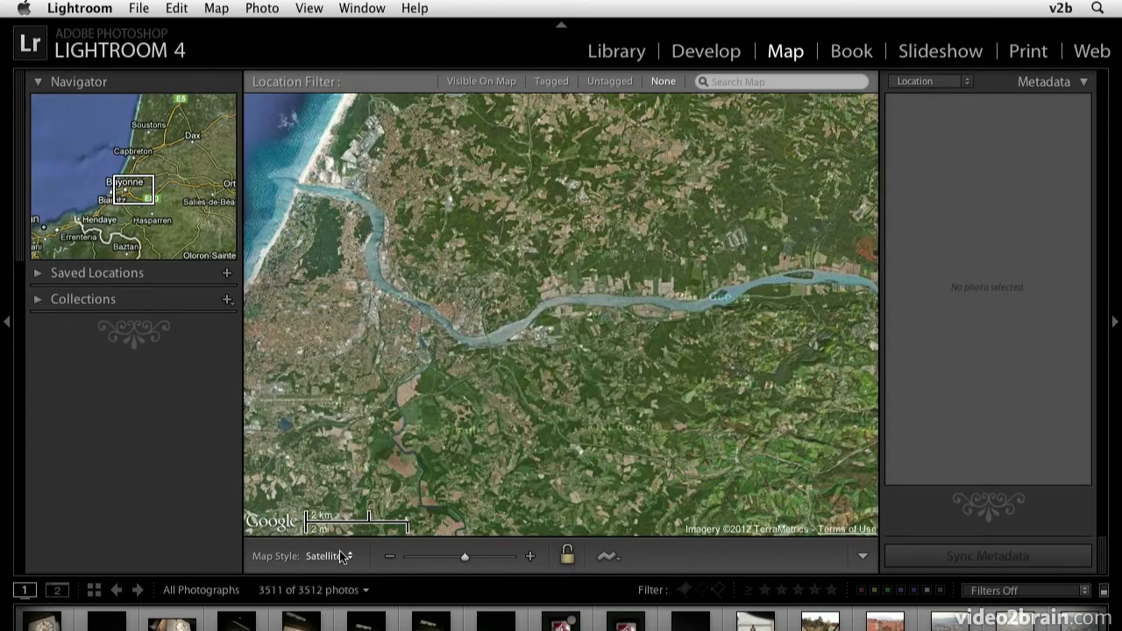
pyautogui.click(342, 556)
pyautogui.click(342, 575)
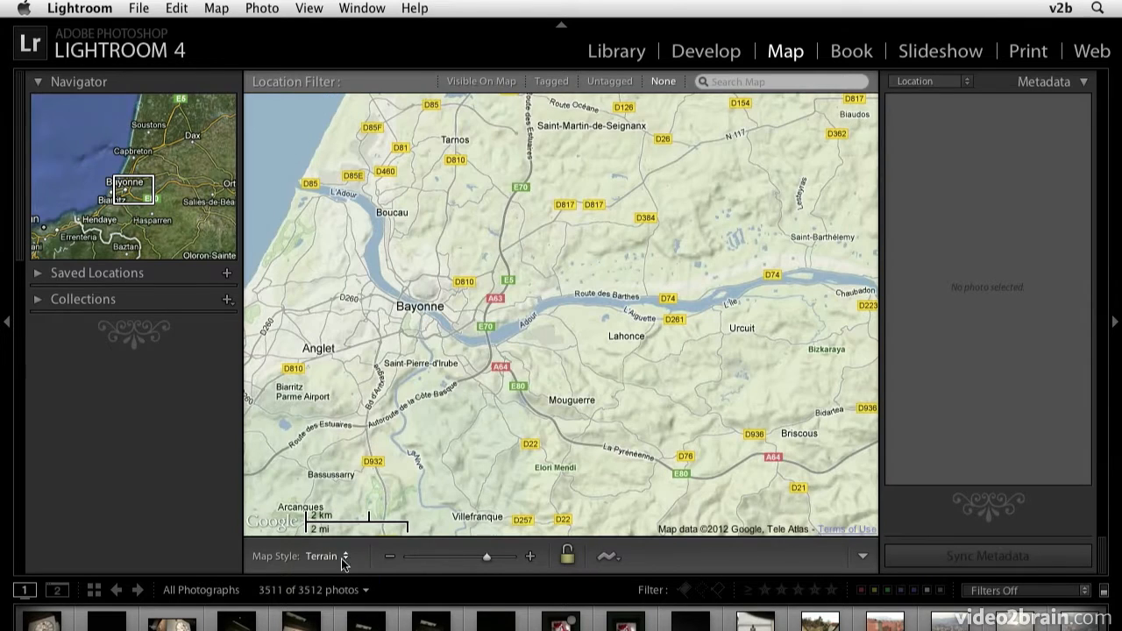
pyautogui.click(342, 560)
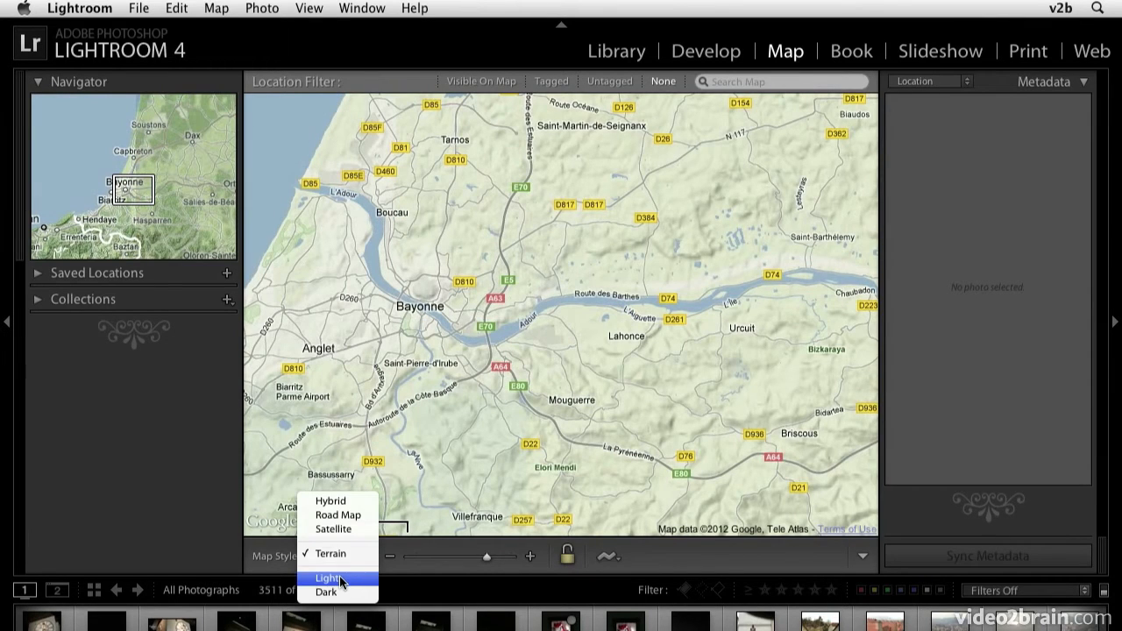
pyautogui.click(340, 578)
pyautogui.click(339, 554)
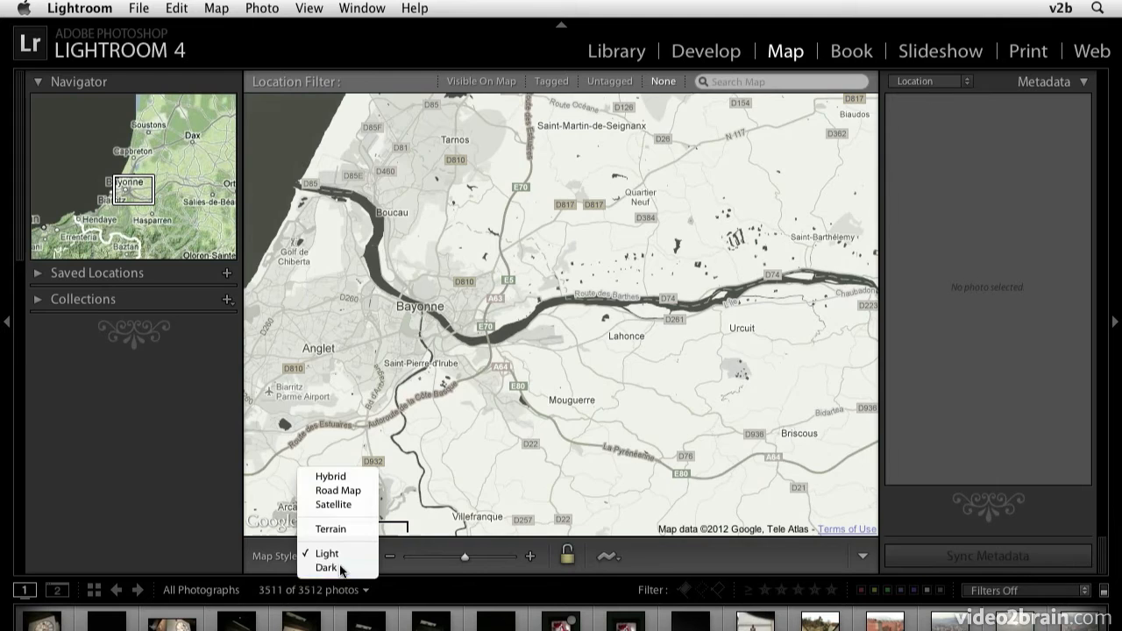
pyautogui.click(340, 571)
pyautogui.click(337, 554)
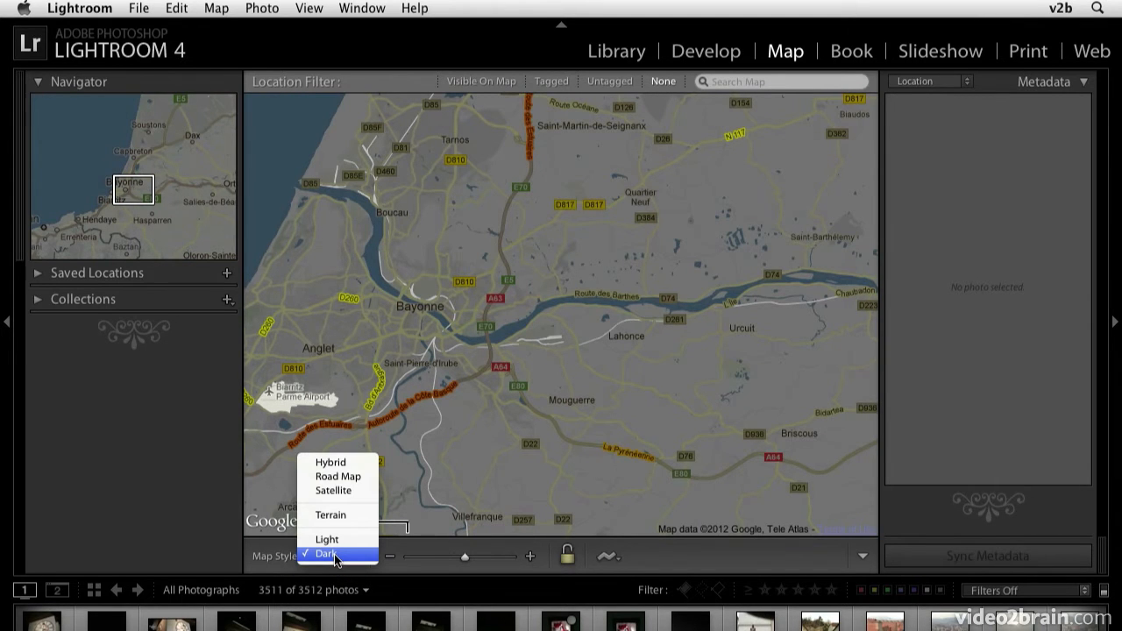
pyautogui.click(343, 468)
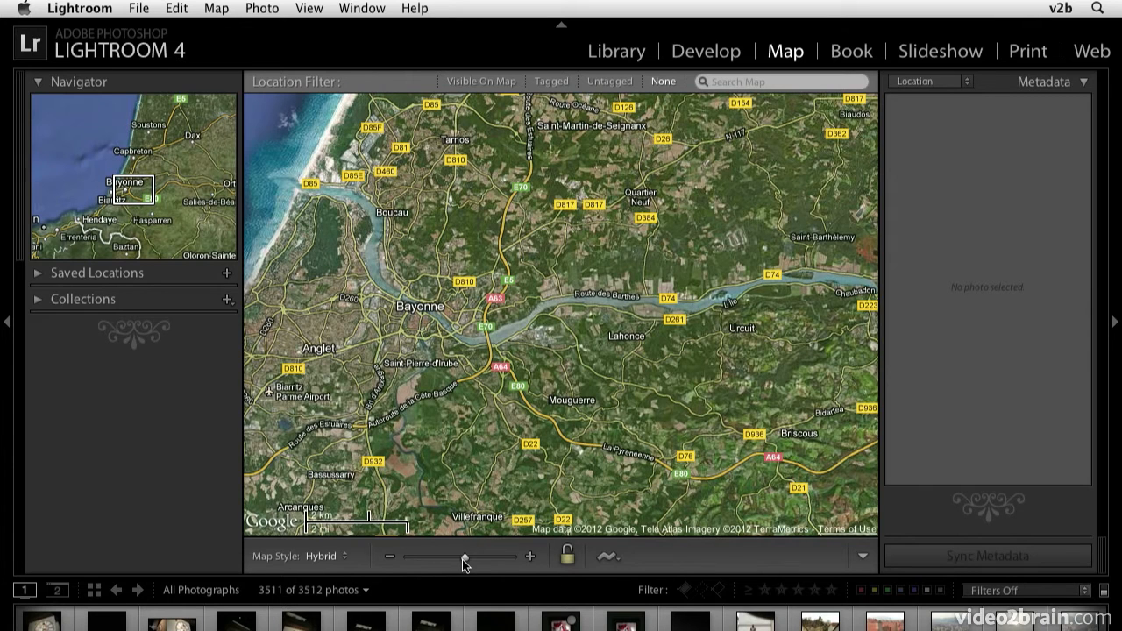
# - Zoom the map out to show Europe and the North Atlantic, and review which map controls can be displayed
pyautogui.moveTo(464, 558); pyautogui.dragTo(413, 560)
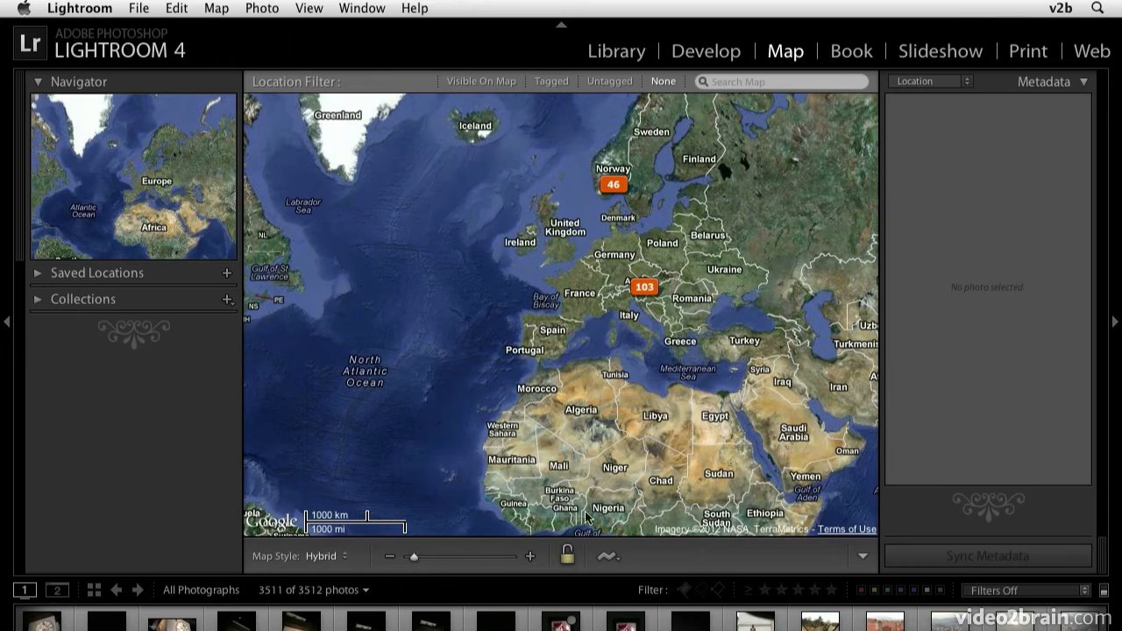
pyautogui.click(568, 553)
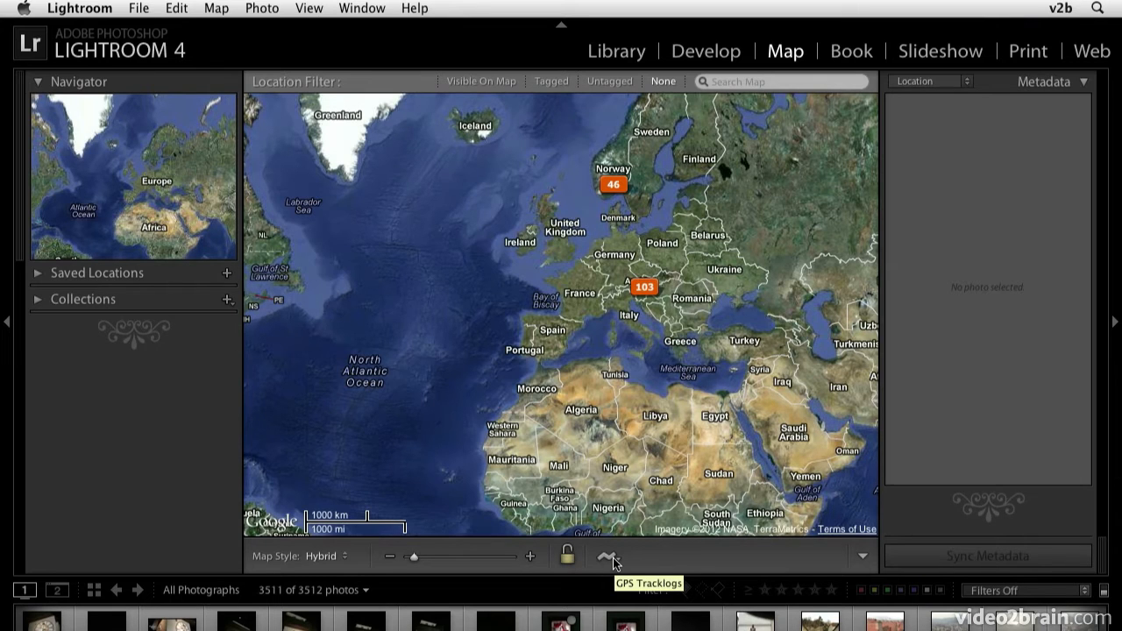
pyautogui.click(861, 557)
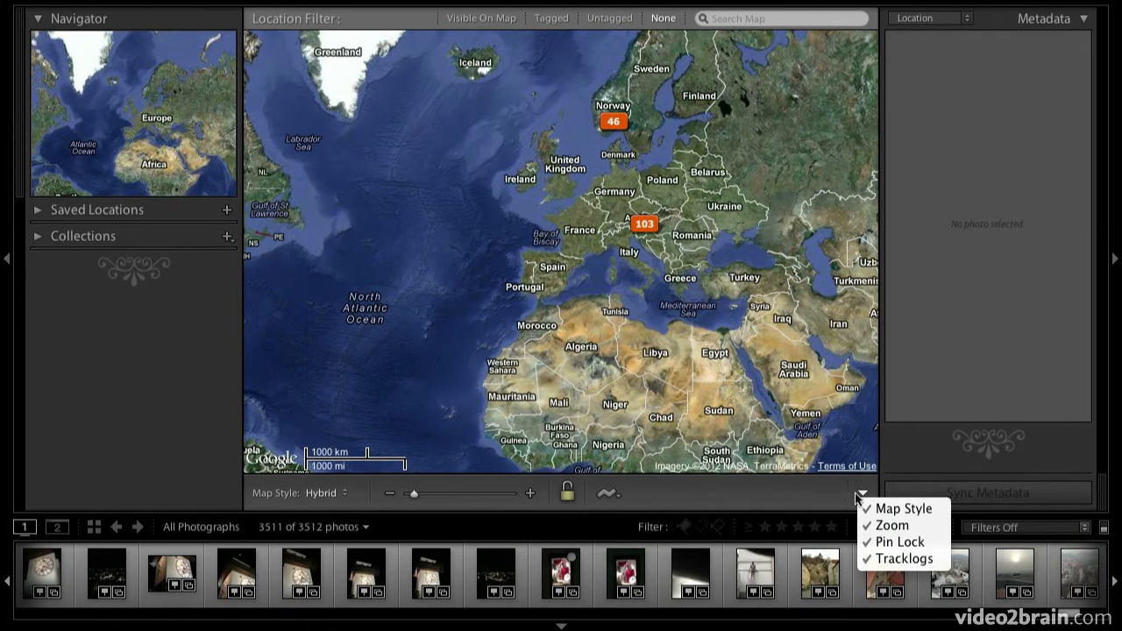
pyautogui.click(807, 487)
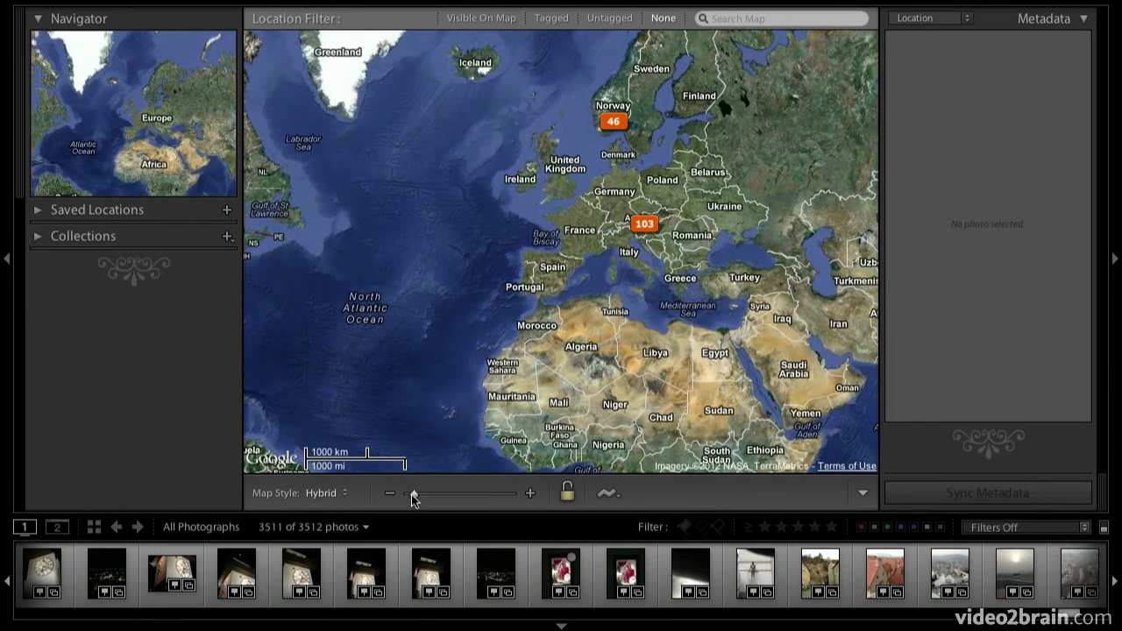
# - Zoom the map out to world level, zoom back in on Europe and move the view north over southern Scandinavia
pyautogui.moveTo(409, 495); pyautogui.dragTo(403, 495)
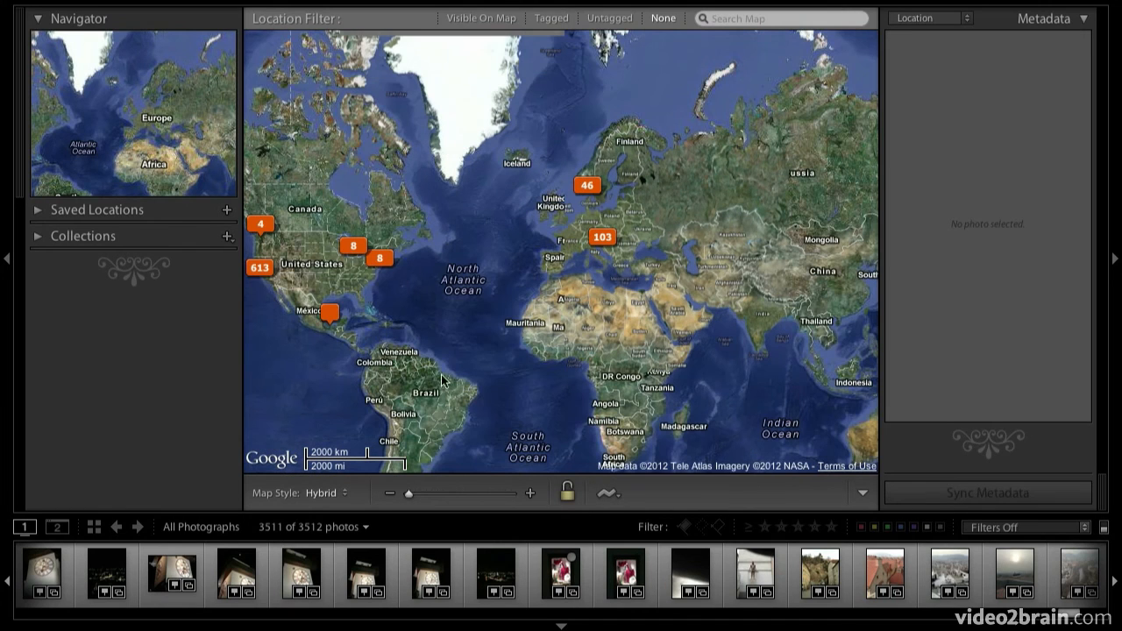
pyautogui.moveTo(444, 237); pyautogui.dragTo(507, 214)
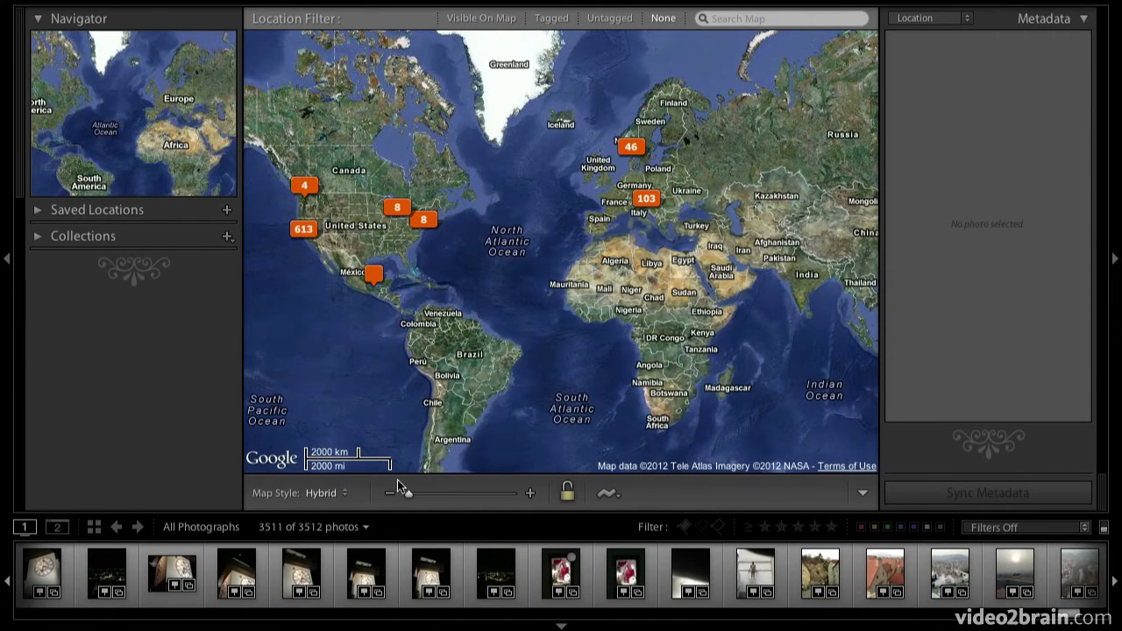
pyautogui.moveTo(416, 494); pyautogui.dragTo(459, 497)
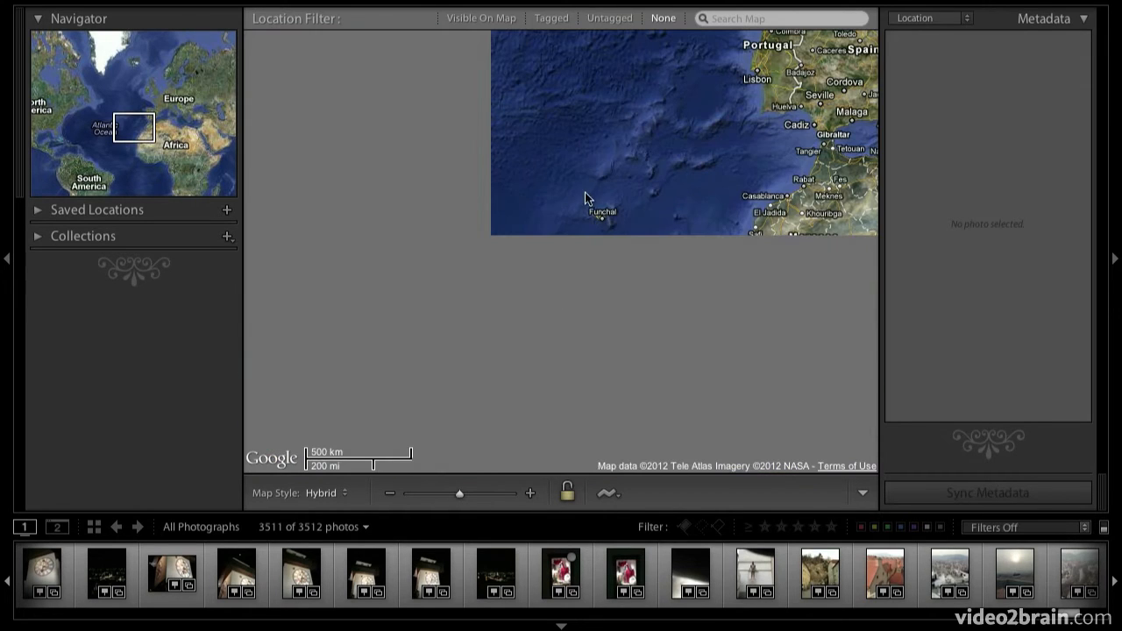
pyautogui.moveTo(674, 164); pyautogui.dragTo(383, 240)
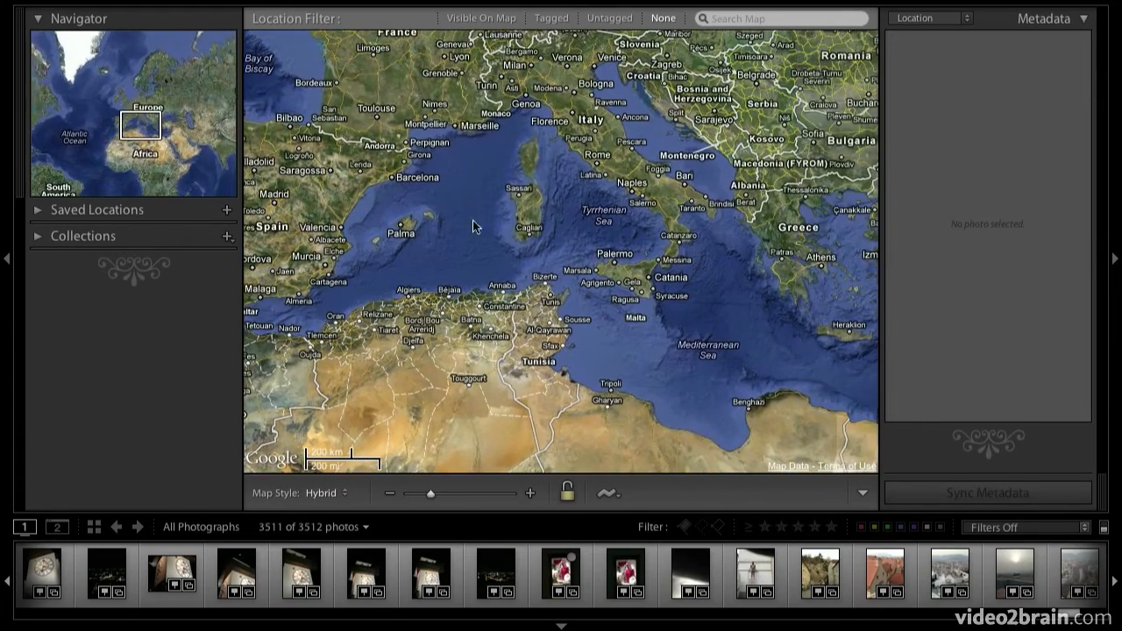
pyautogui.moveTo(473, 220); pyautogui.dragTo(257, 343)
pyautogui.moveTo(438, 200); pyautogui.dragTo(488, 251)
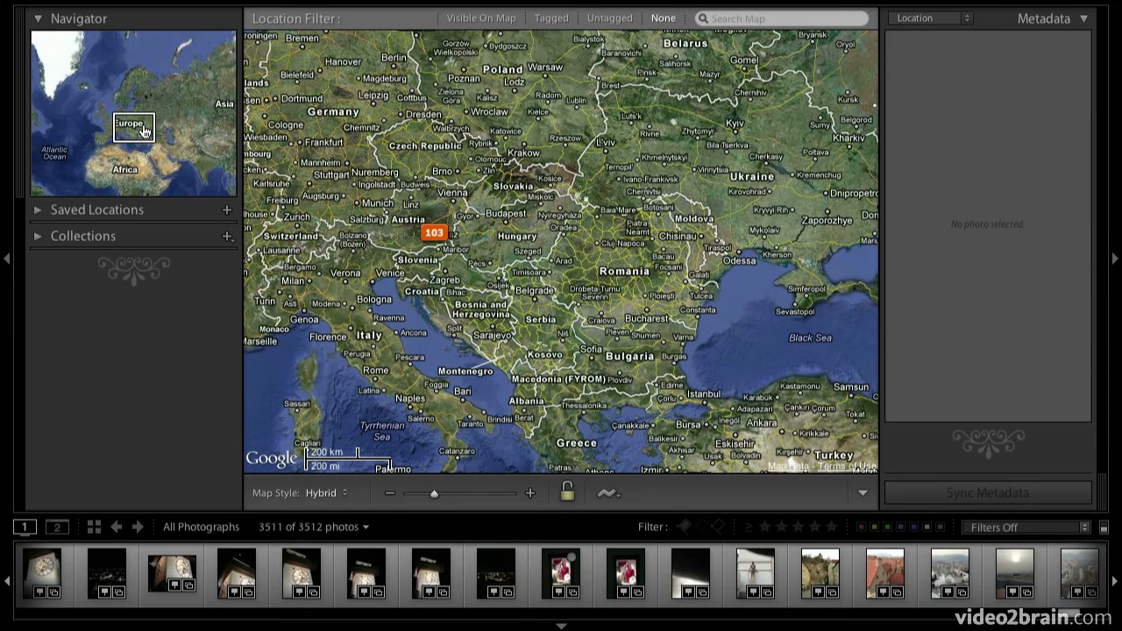
pyautogui.moveTo(145, 132); pyautogui.dragTo(127, 98)
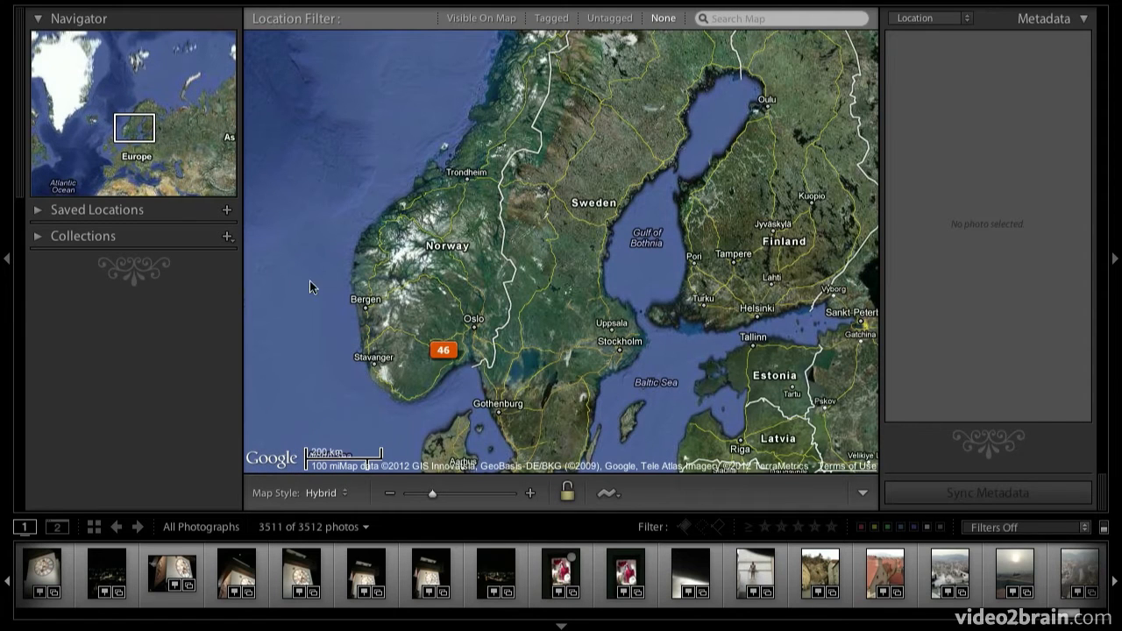
# - Preview the photos at the southern Norway marker and zoom in on it, continuing into its 6-photo marker
pyautogui.moveTo(454, 357)
pyautogui.rightClick(444, 351)
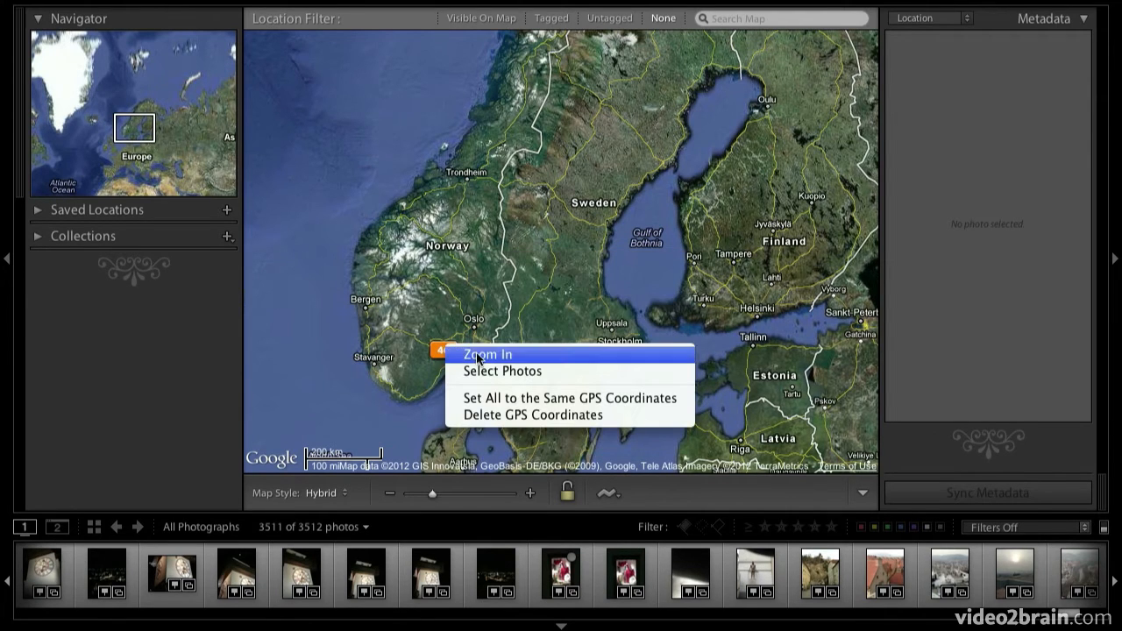
pyautogui.click(478, 355)
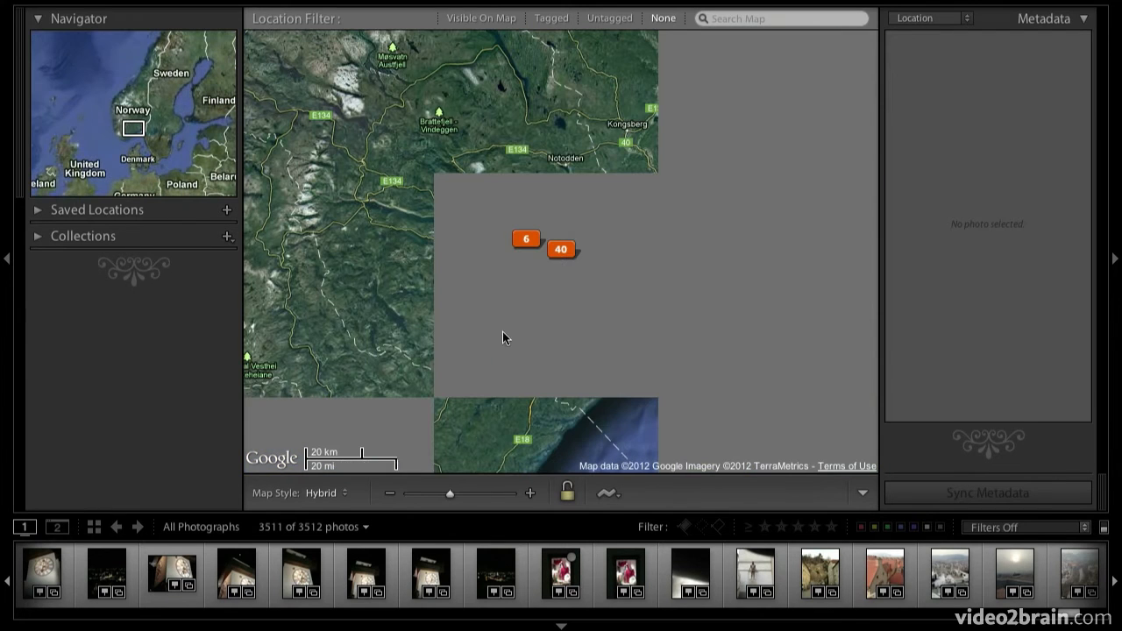
pyautogui.rightClick(526, 243)
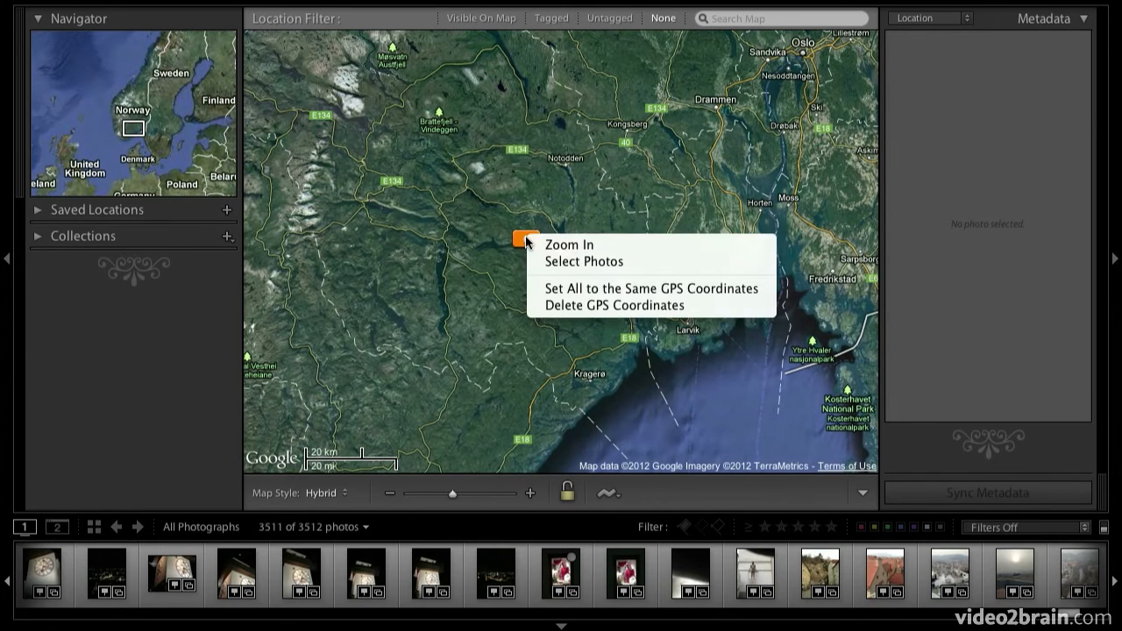
pyautogui.click(555, 246)
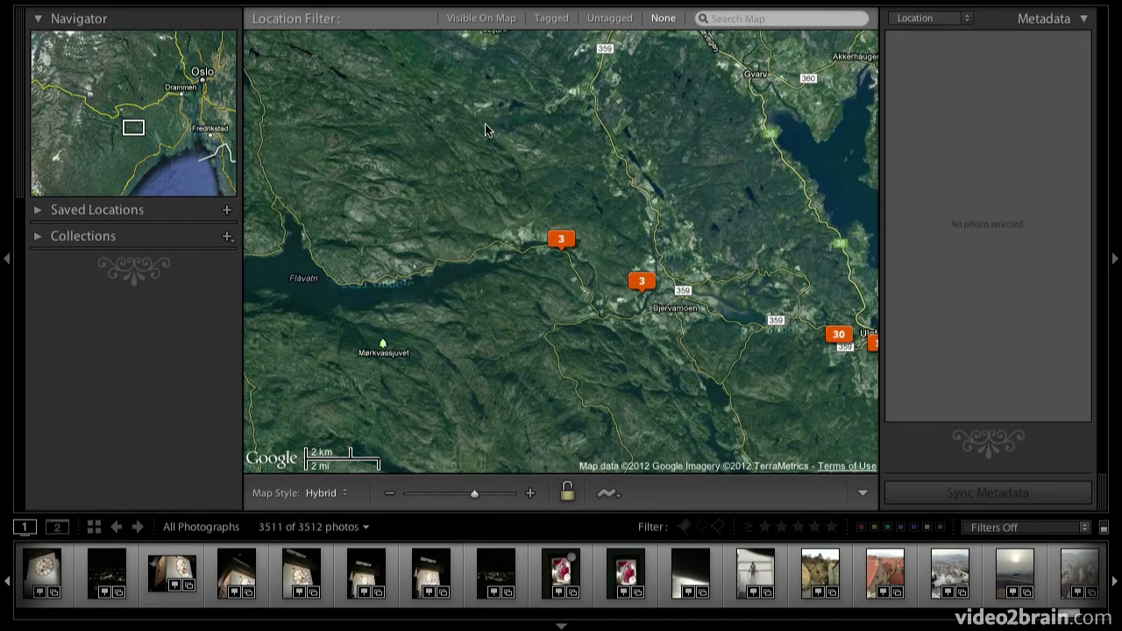
# - Zoom in closely on the 3-photo marker beside Strengenvegen, and zoom back out to the surrounding region between Seljord and Skien
pyautogui.press('=')
pyautogui.press('=')
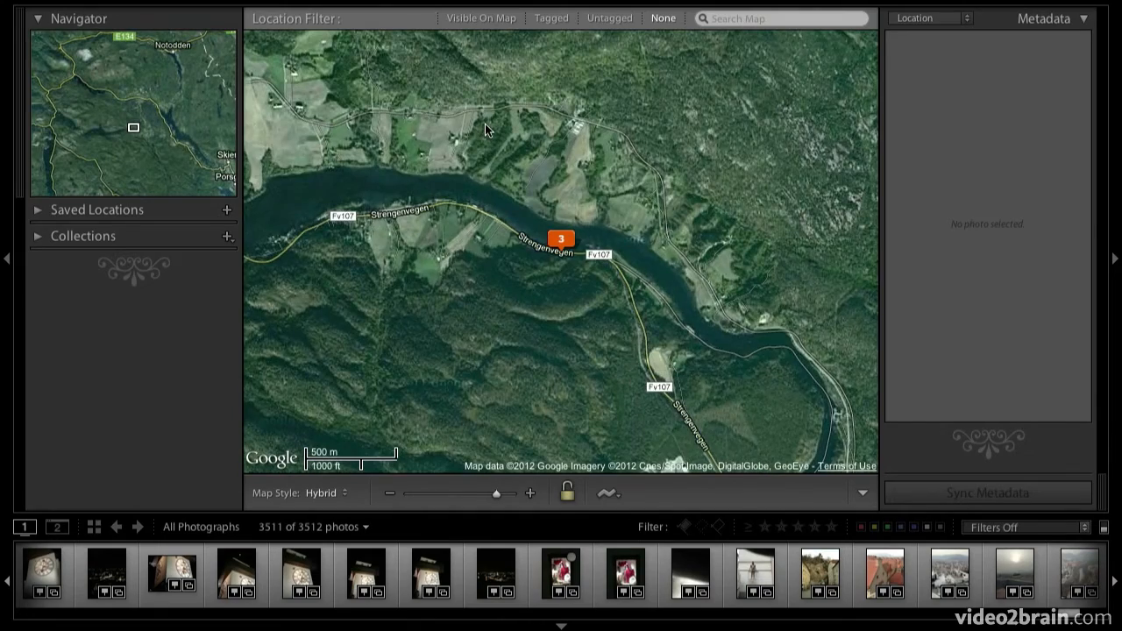
pyautogui.press('-')
pyautogui.press('-')
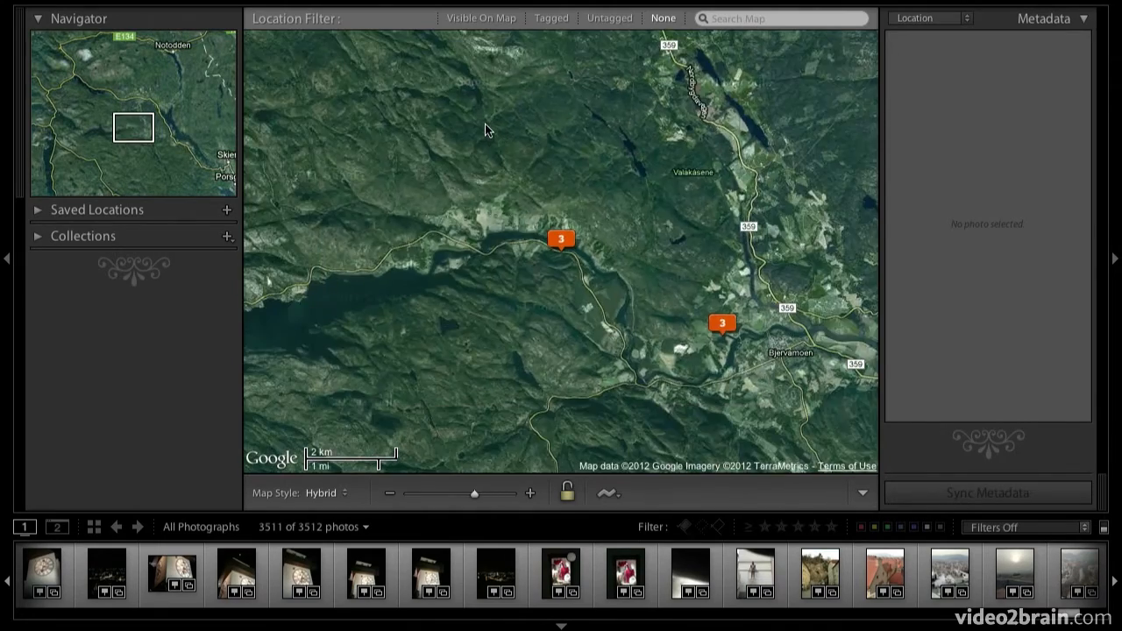
pyautogui.press('-')
pyautogui.press('-')
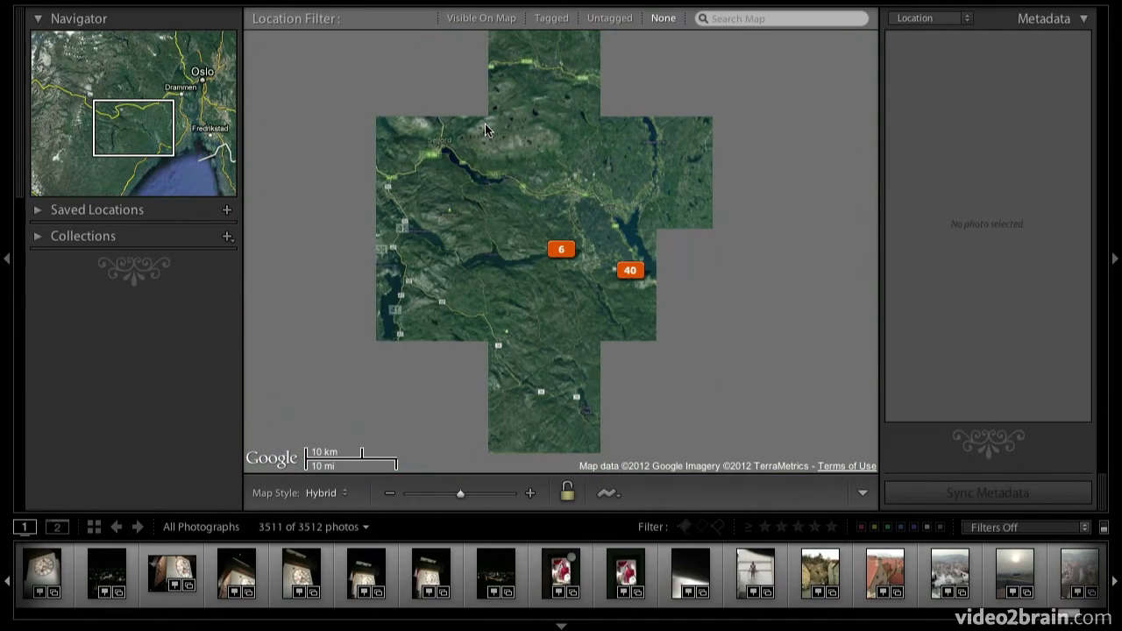
# - Select the six photos at the marker northwest of Skien and zoom in to see their separate locations
pyautogui.click(561, 249)
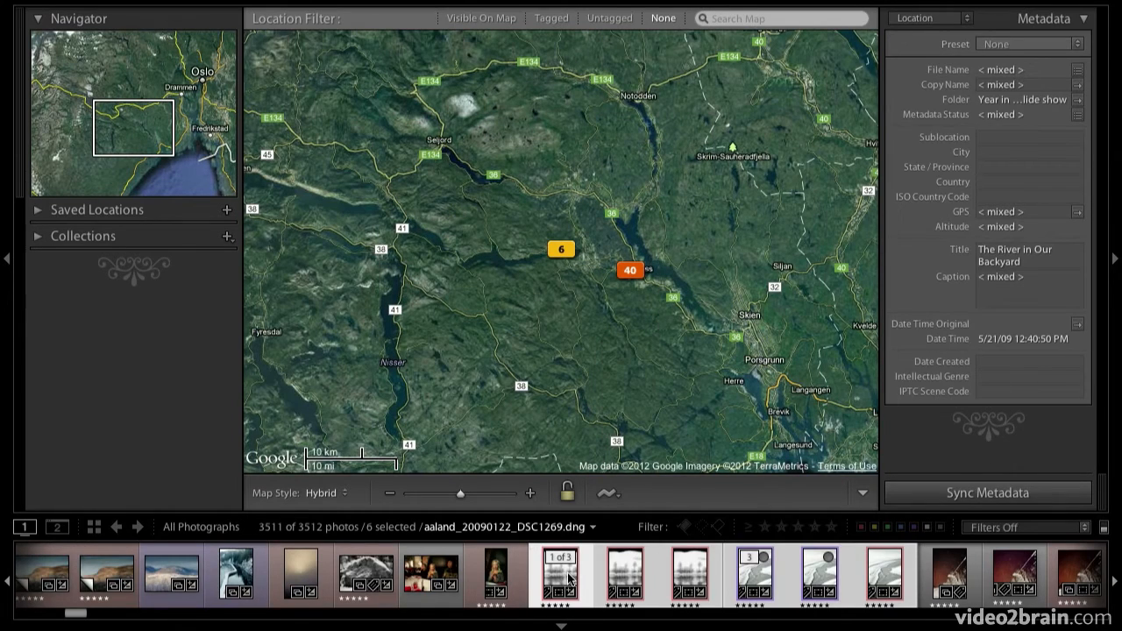
pyautogui.press('=')
pyautogui.press('=')
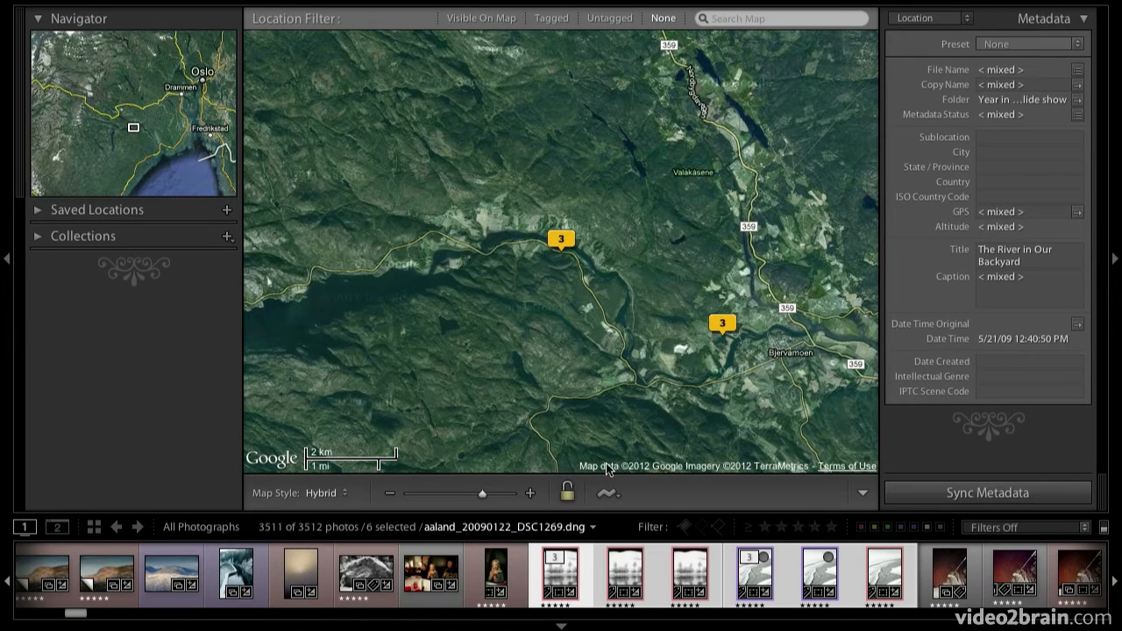
# - Select all photos at the 103-photo marker in central Europe and zoom in to their individual locations around Graz
pyautogui.click(444, 495)
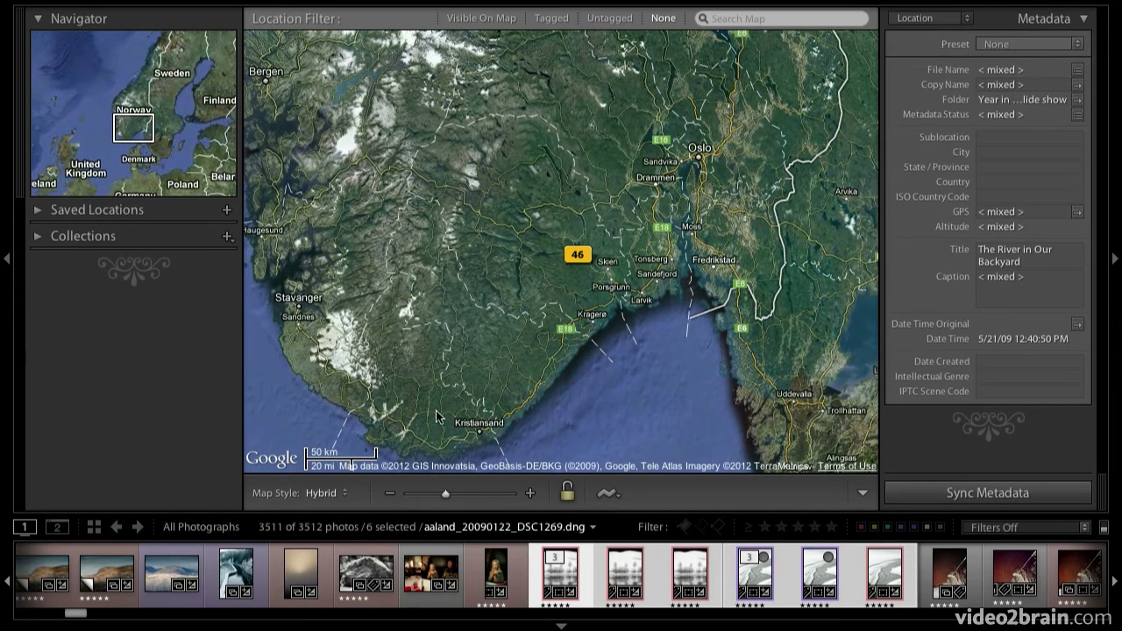
pyautogui.click(412, 495)
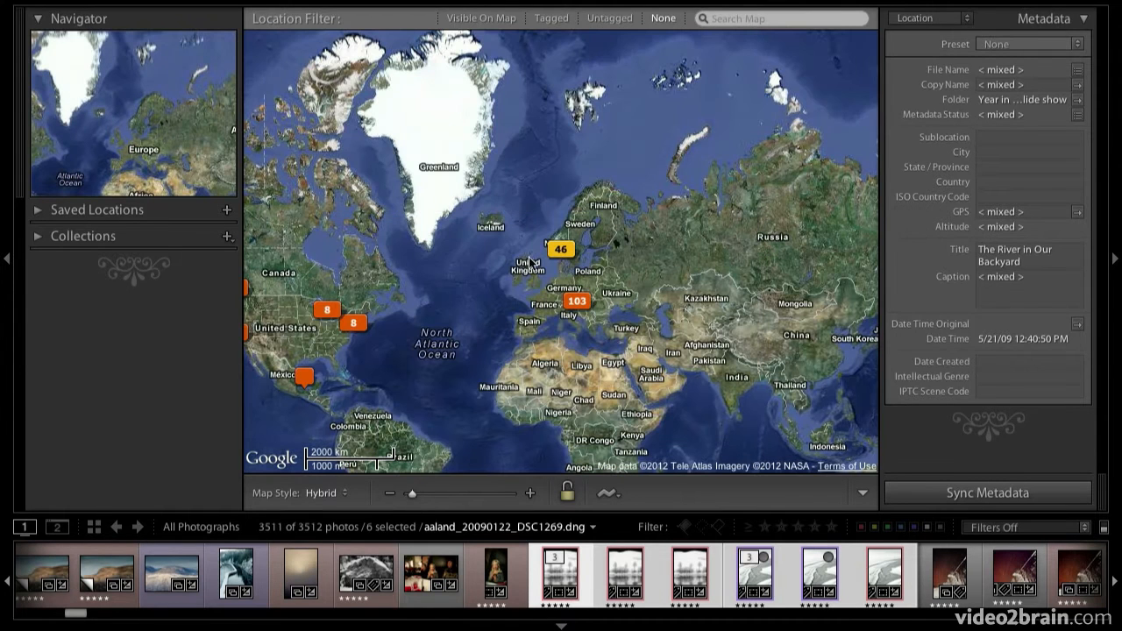
pyautogui.click(575, 302)
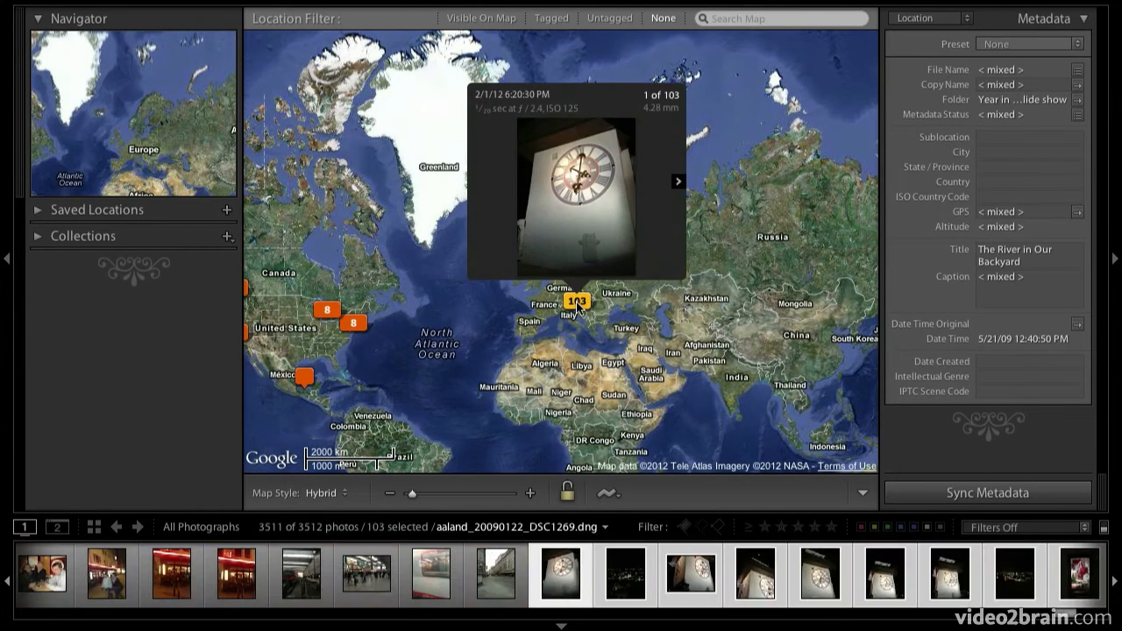
pyautogui.rightClick(576, 301)
pyautogui.click(641, 310)
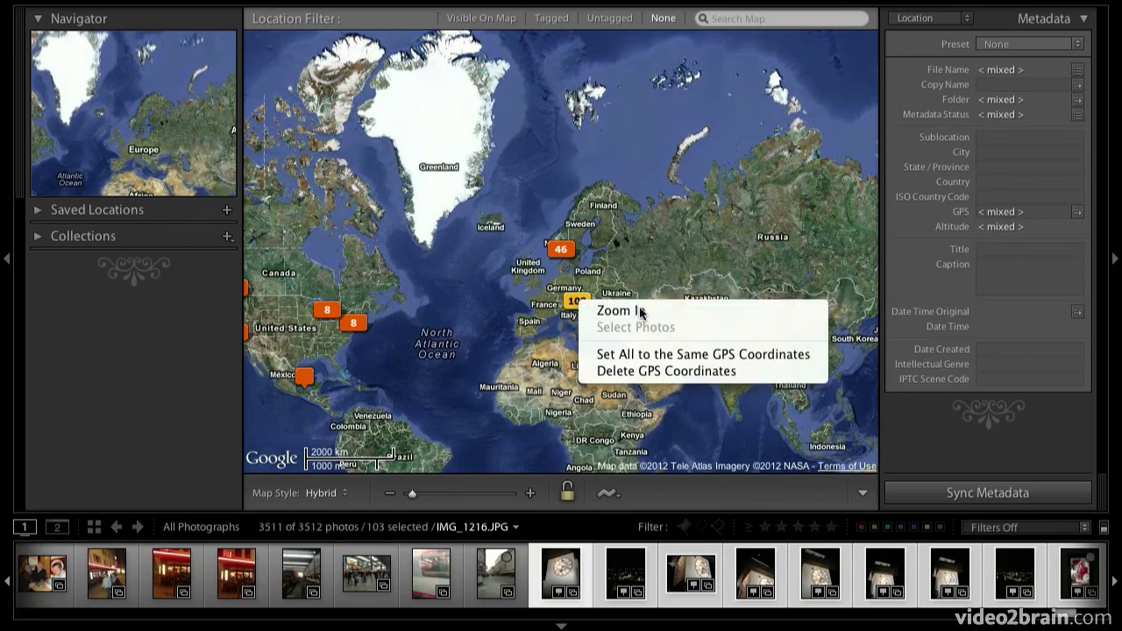
pyautogui.doubleClick(556, 580)
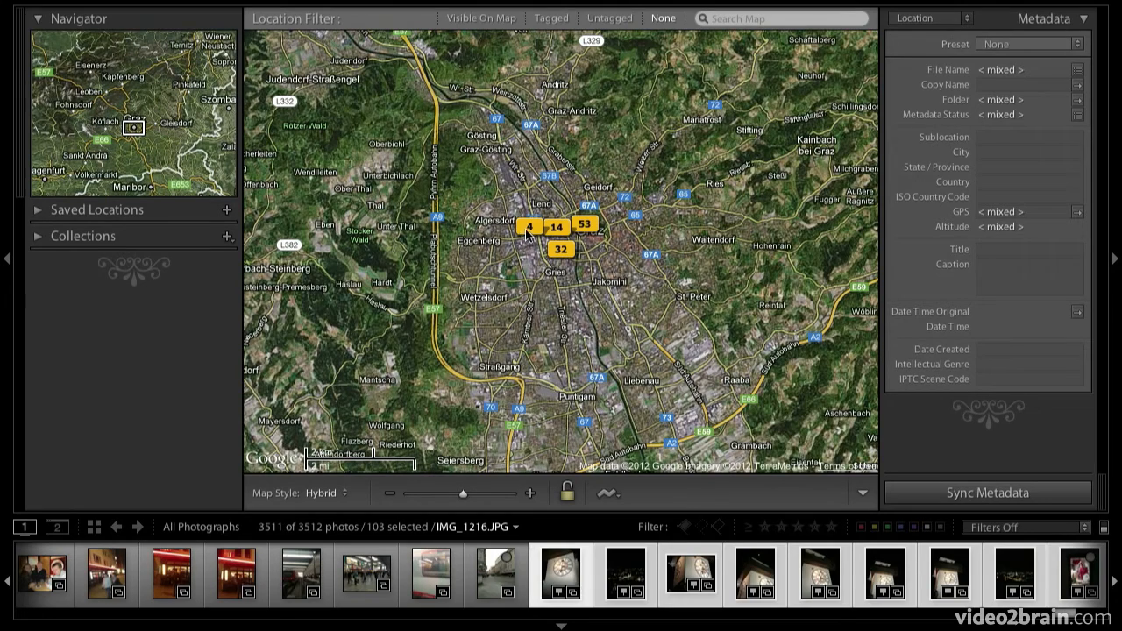
# - Zoom in on the 4-photo marker in Graz and select the single photo at the unnumbered marker near Keplerstraße
pyautogui.rightClick(529, 226)
pyautogui.click(570, 231)
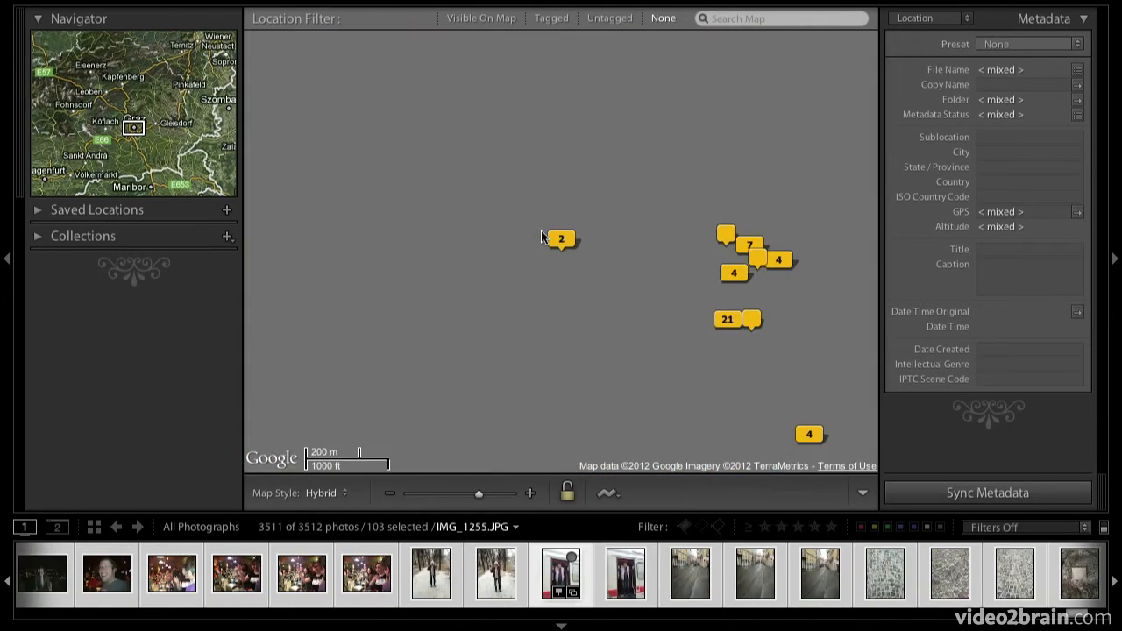
pyautogui.click(726, 235)
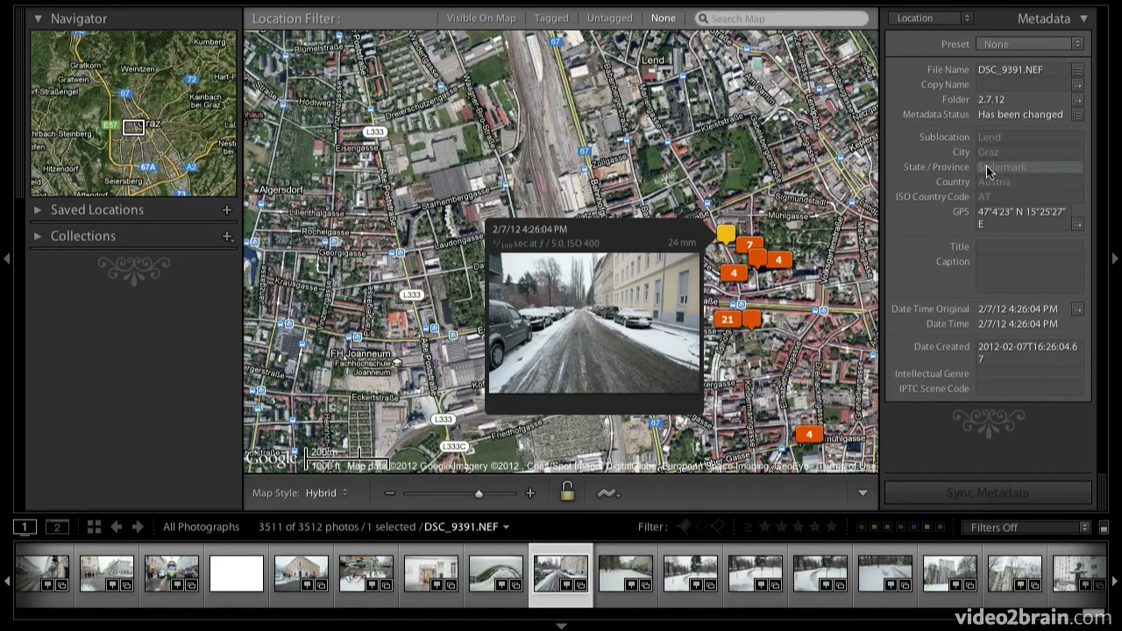
# - Enter "downtown graz" as the selected photo's sublocation, leaving the suggested city and state as they are
pyautogui.click(1004, 137)
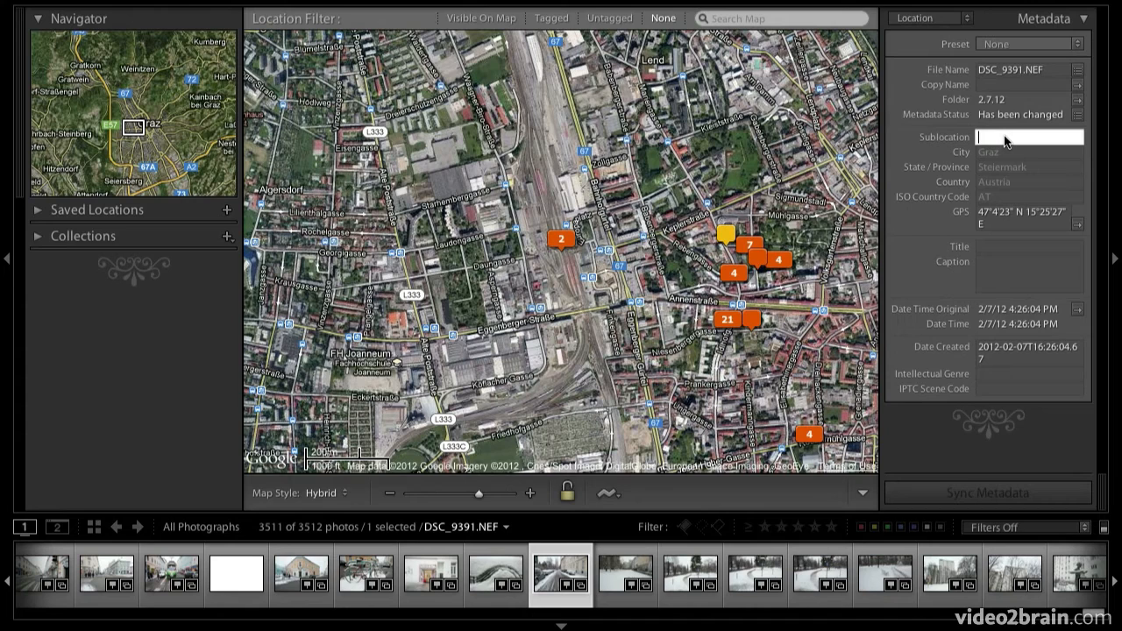
pyautogui.write('downtown graz')
pyautogui.press('Tab')
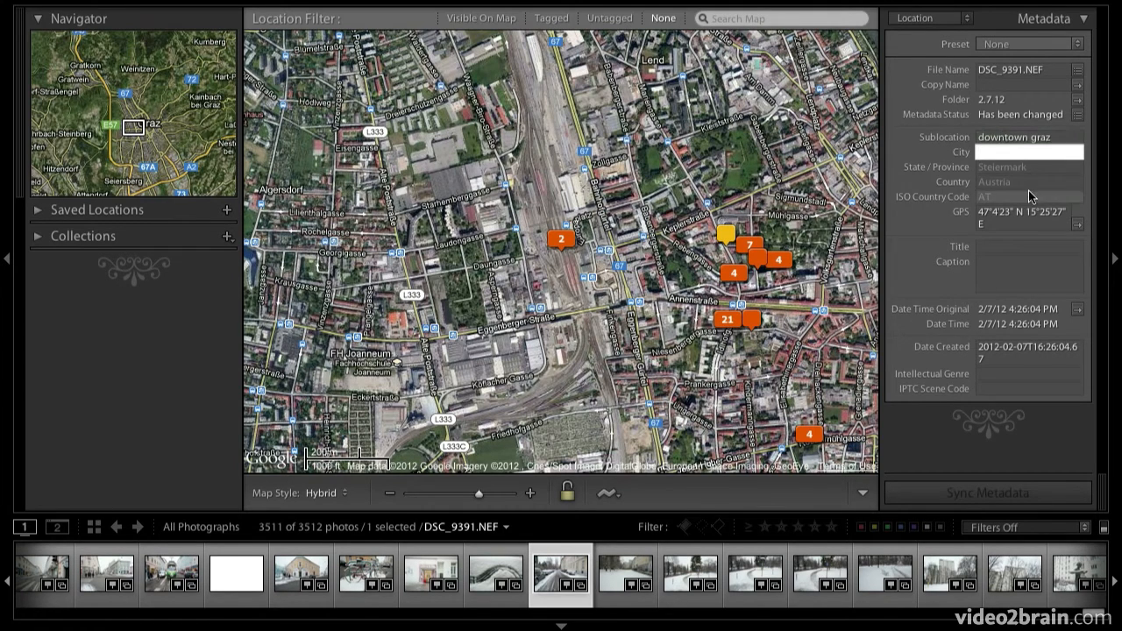
pyautogui.press('Tab')
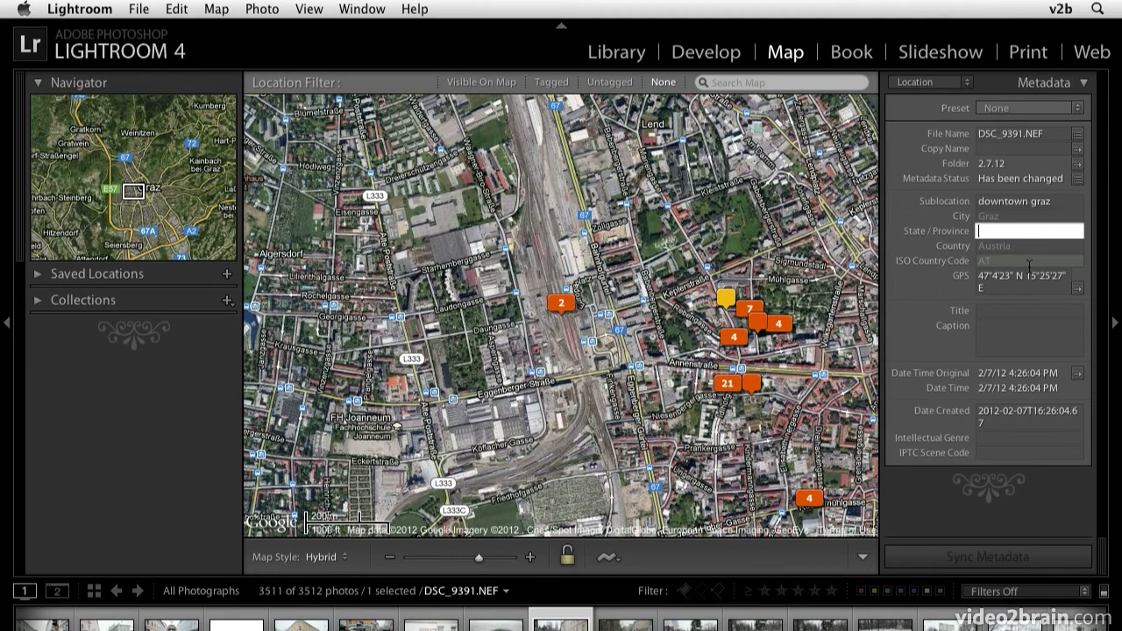
pyautogui.click(984, 235)
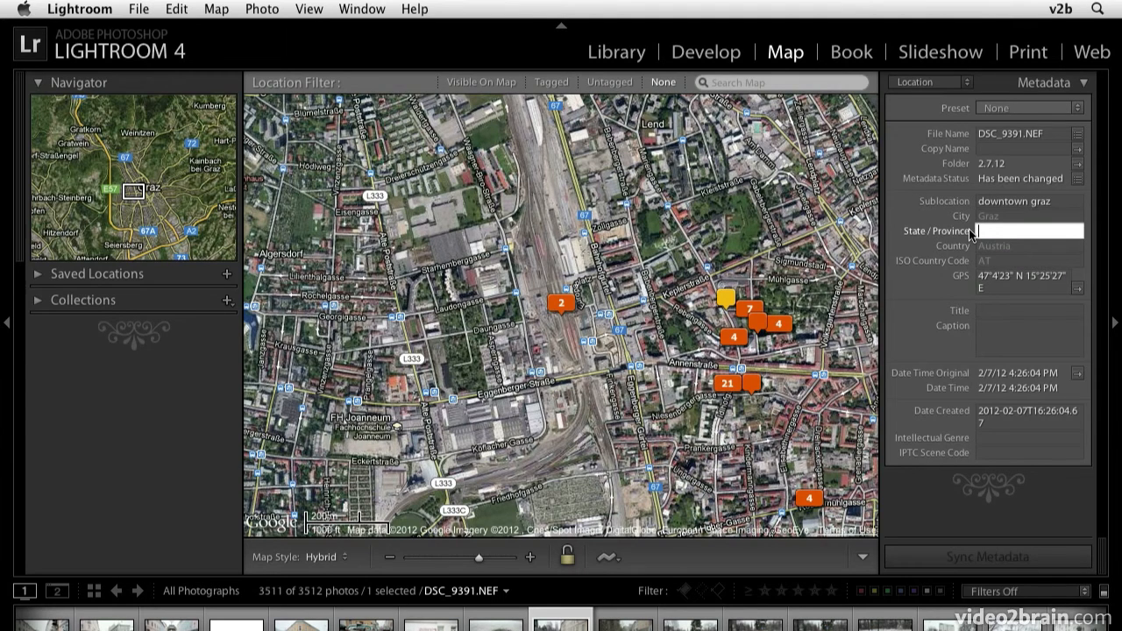
# - Disable reverse geocoding of GPS coordinates for address suggestions in the catalog's metadata settings
pyautogui.click(95, 8)
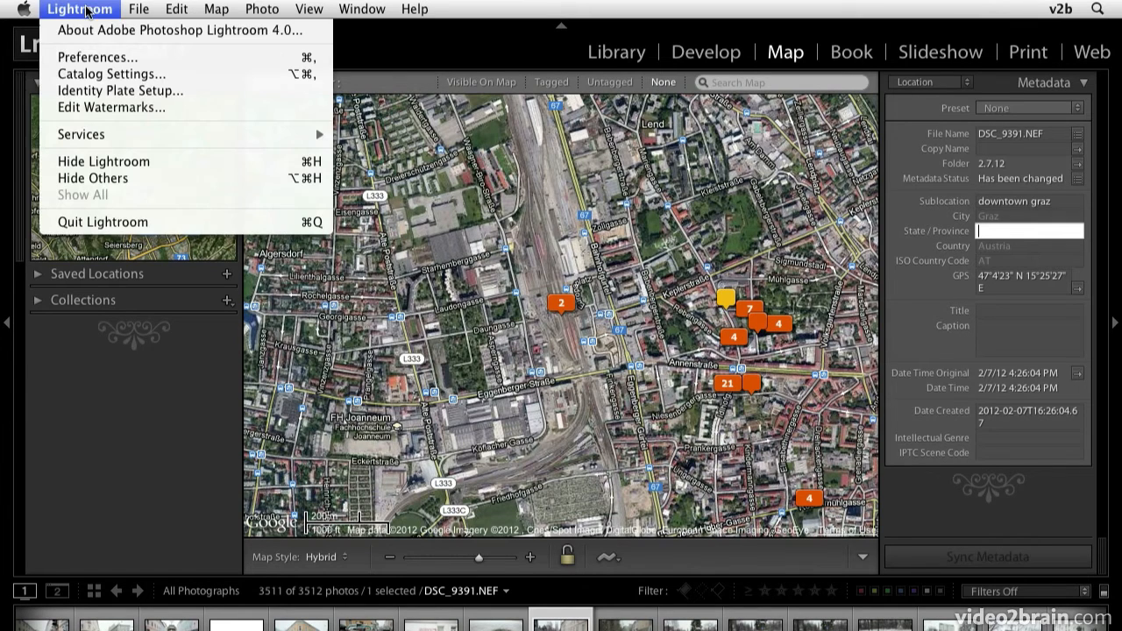
pyautogui.click(112, 78)
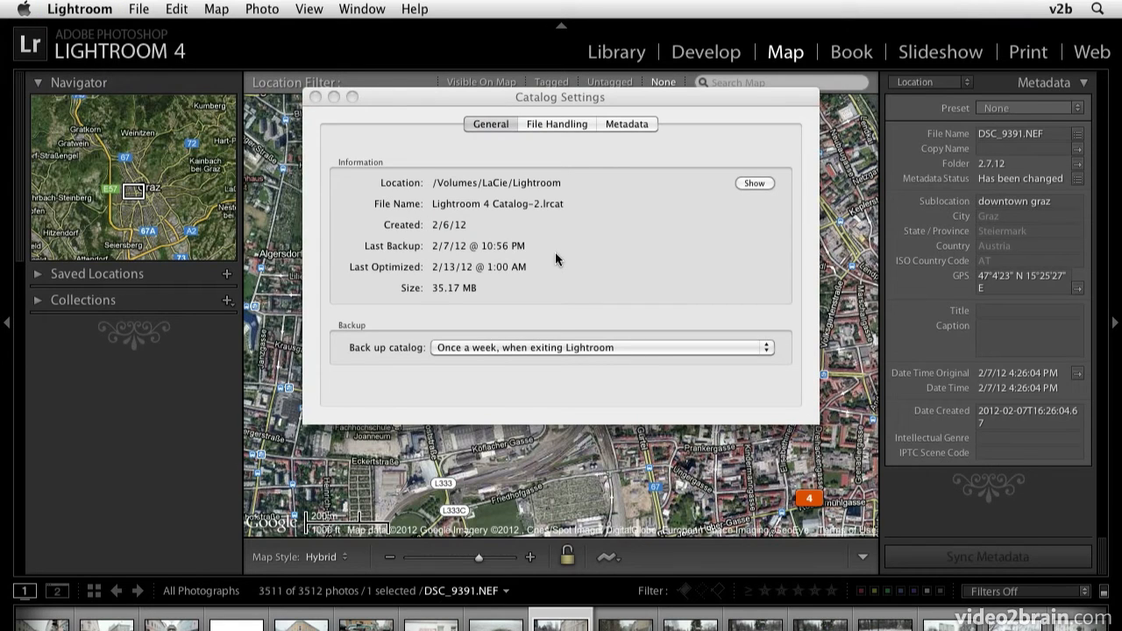
pyautogui.click(626, 124)
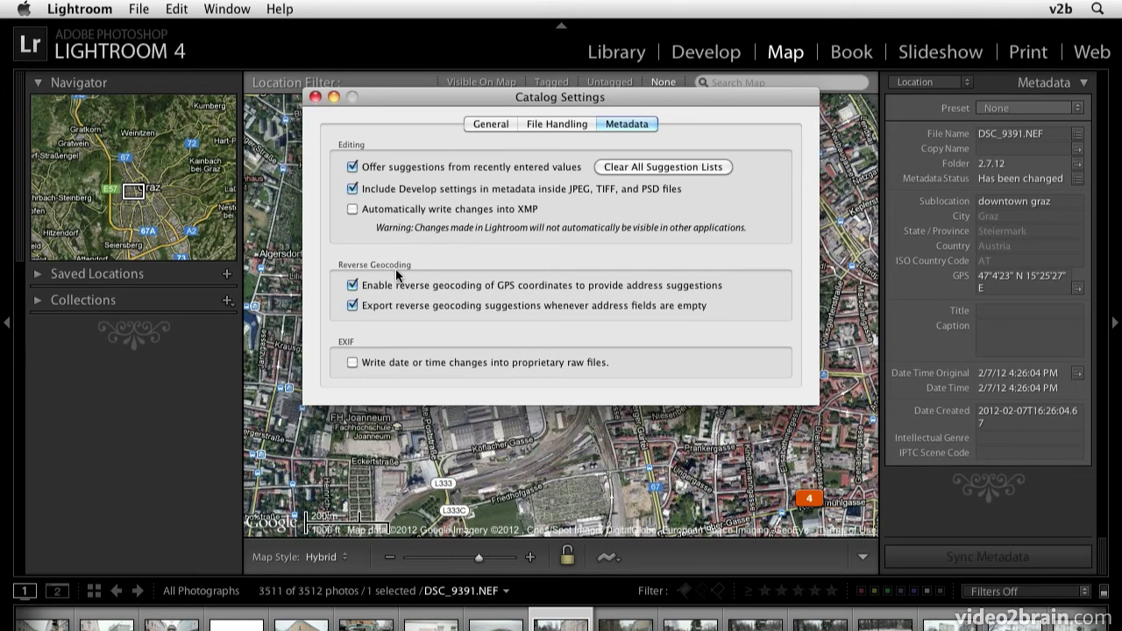
pyautogui.click(353, 286)
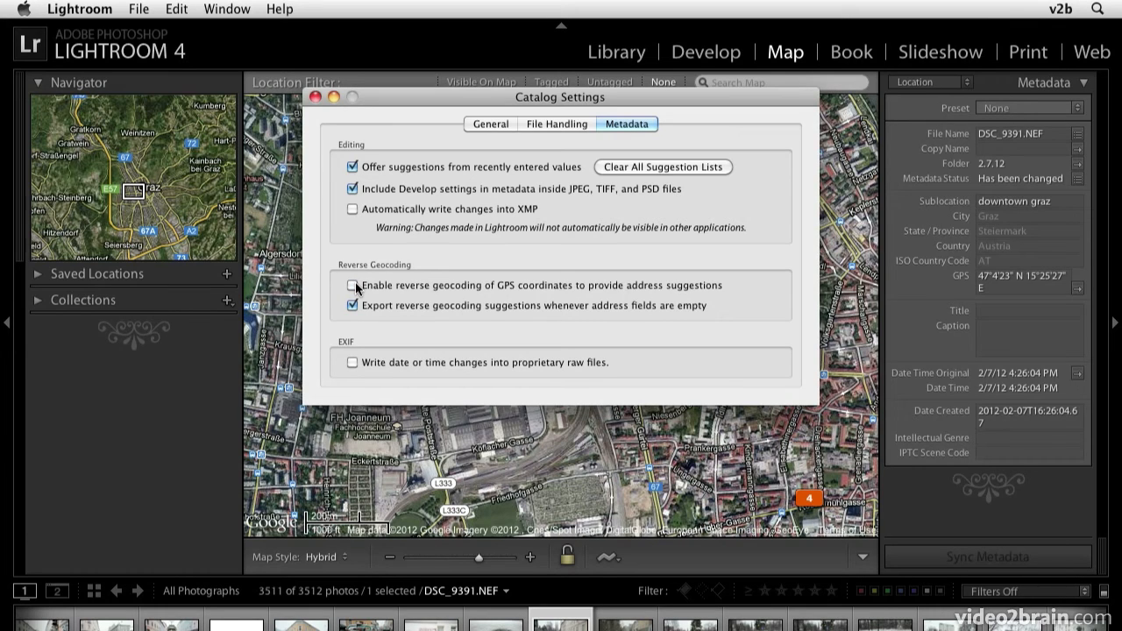